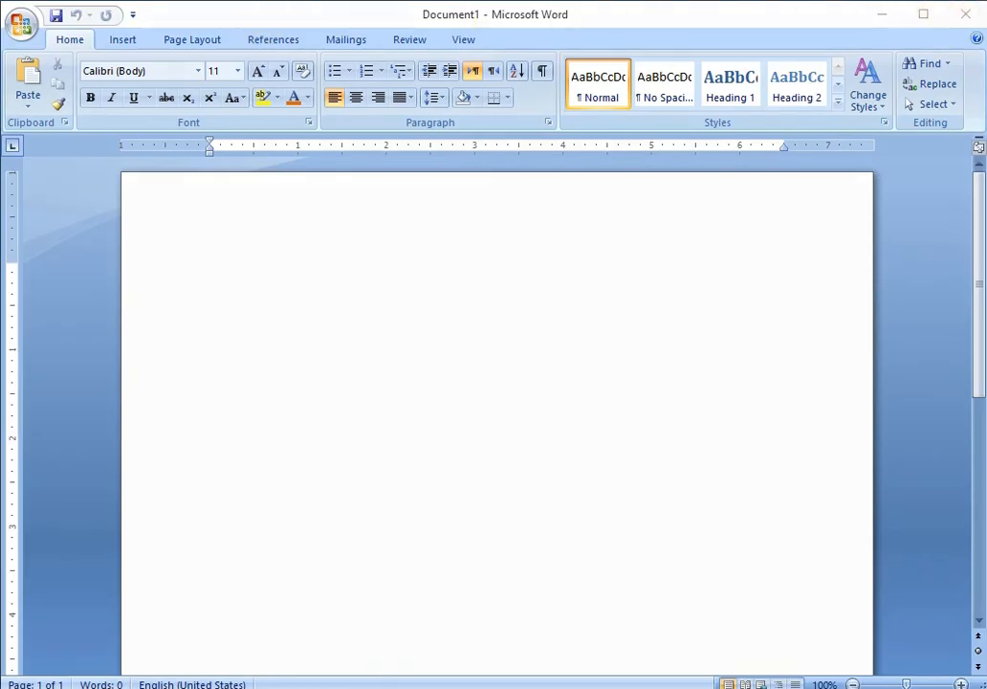
- Open the page layout break options to view page and section break types, then close them without choosing
{"action": "left_click", "coordinate": [195, 43]}
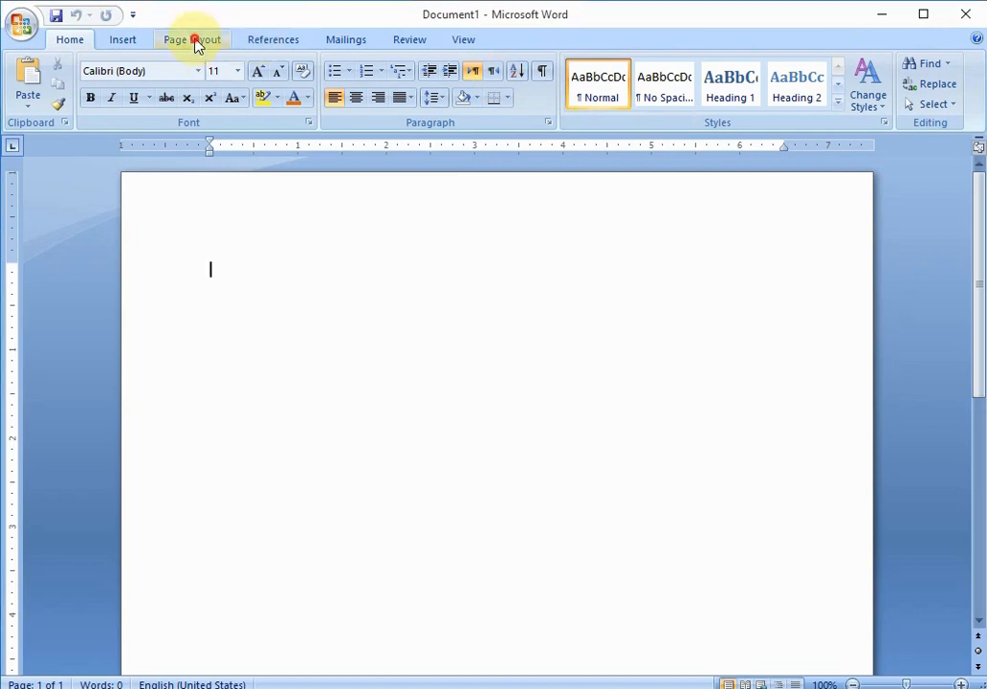
{"action": "left_click", "coordinate": [195, 41]}
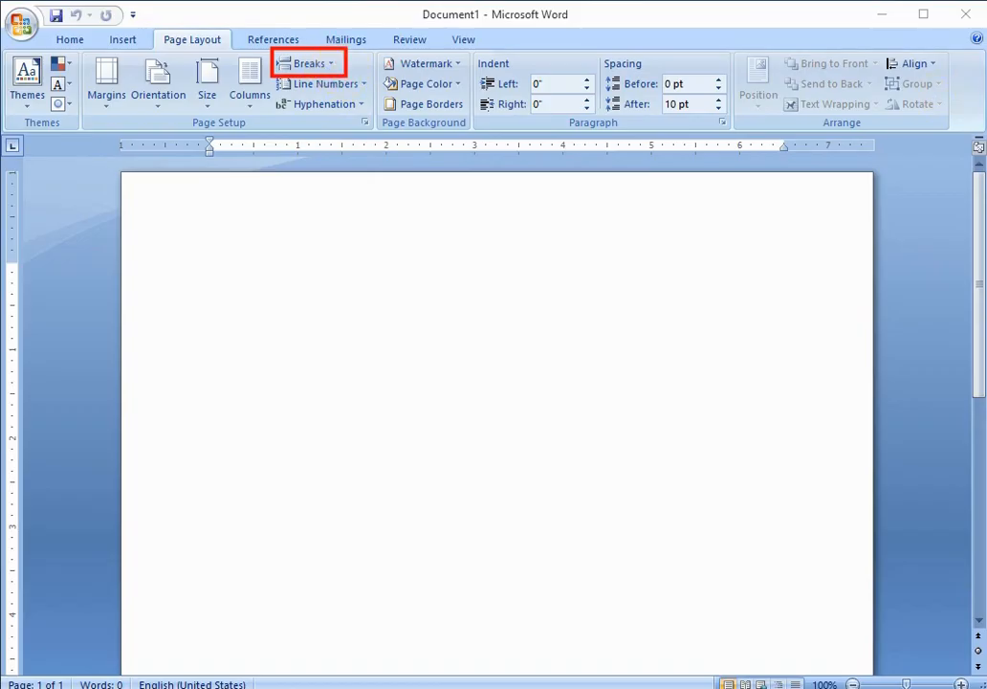
{"action": "left_click", "coordinate": [331, 65]}
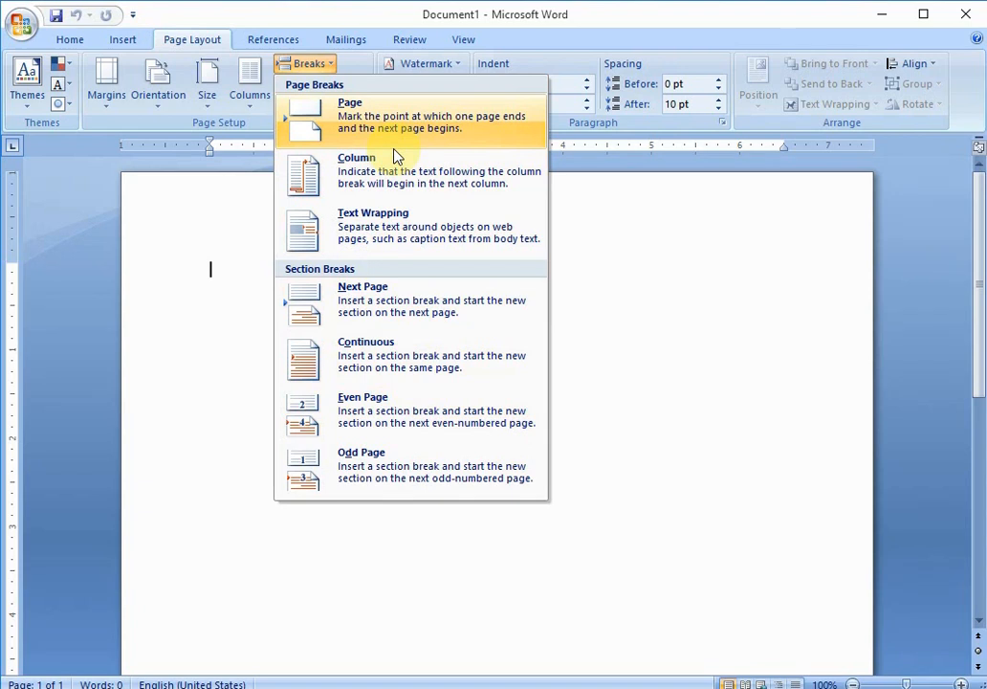
{"action": "key", "text": "Escape"}
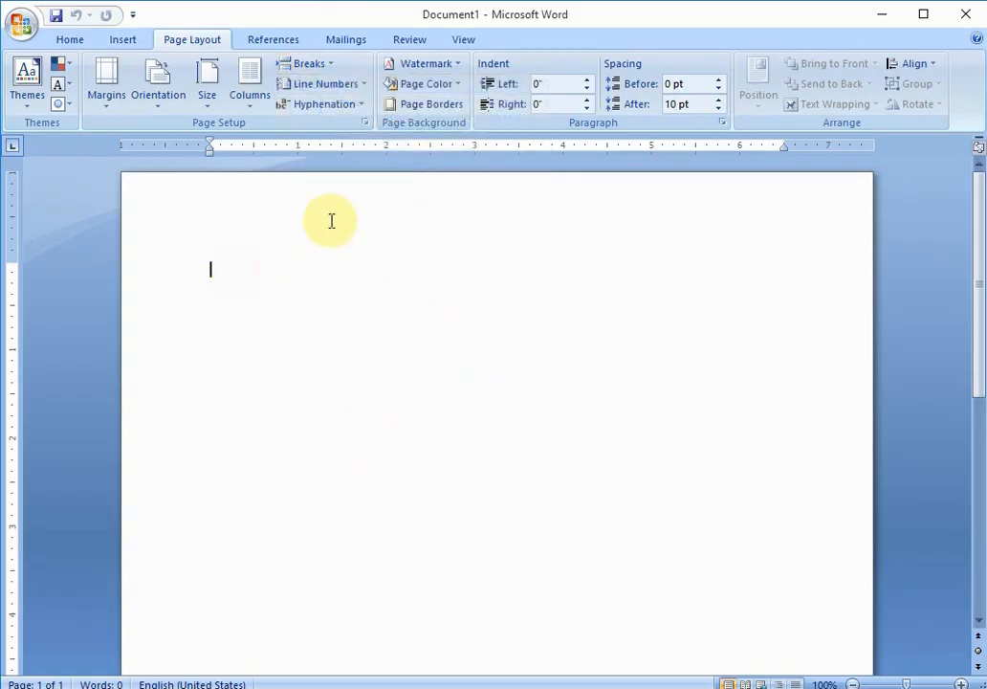
- Type the sample sentence Mehria Computer Academy on the first line of the blank document
{"action": "type", "text": "Meh"}
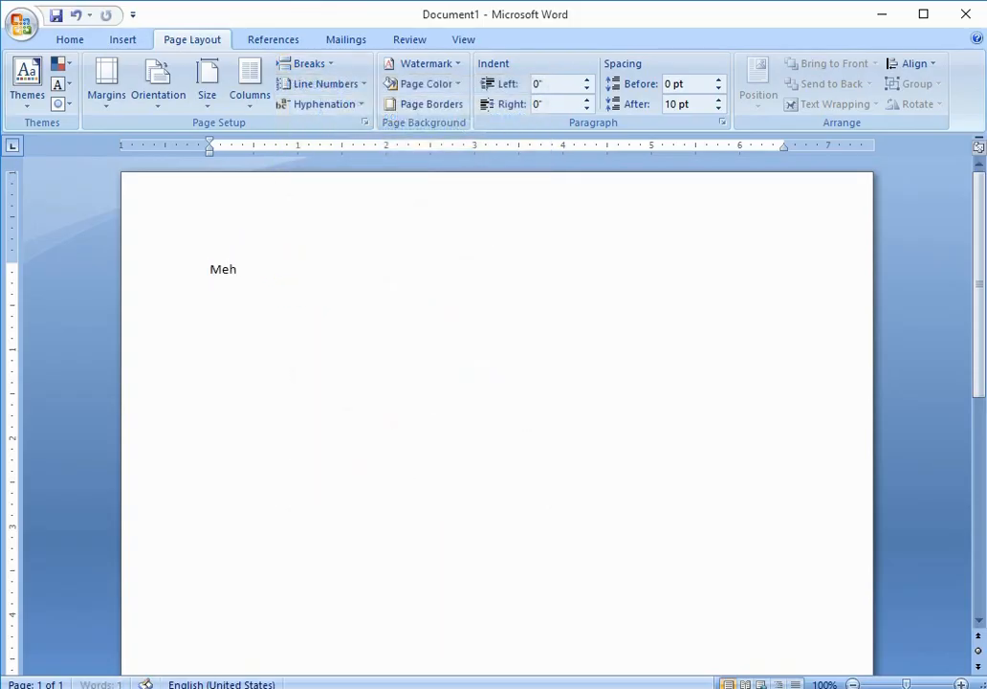
{"action": "type", "text": "ria Compute"}
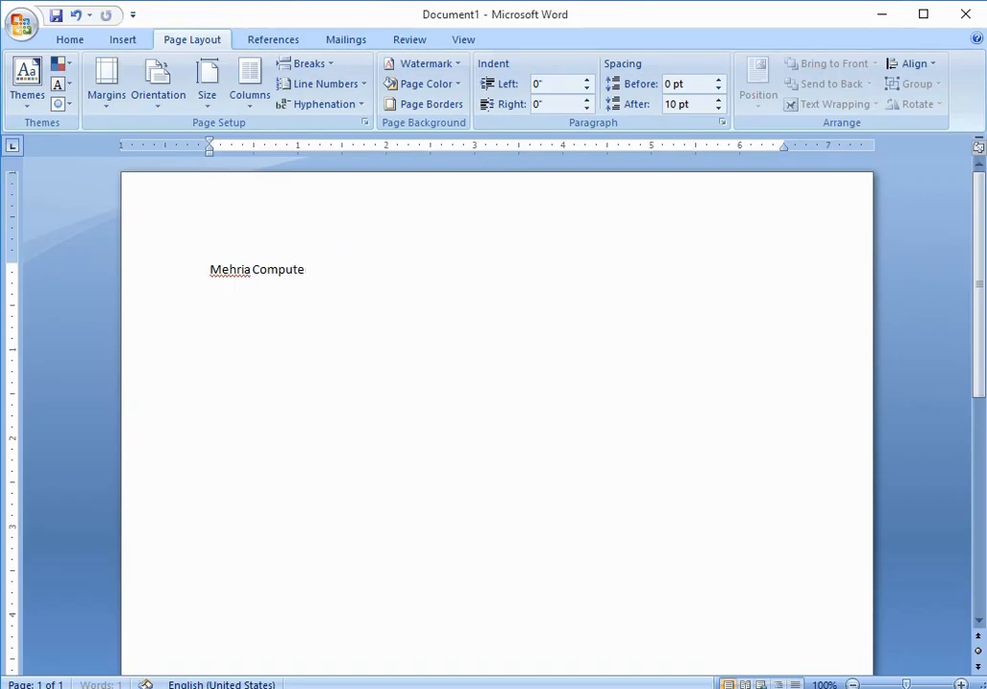
{"action": "type", "text": "r Academy S"}
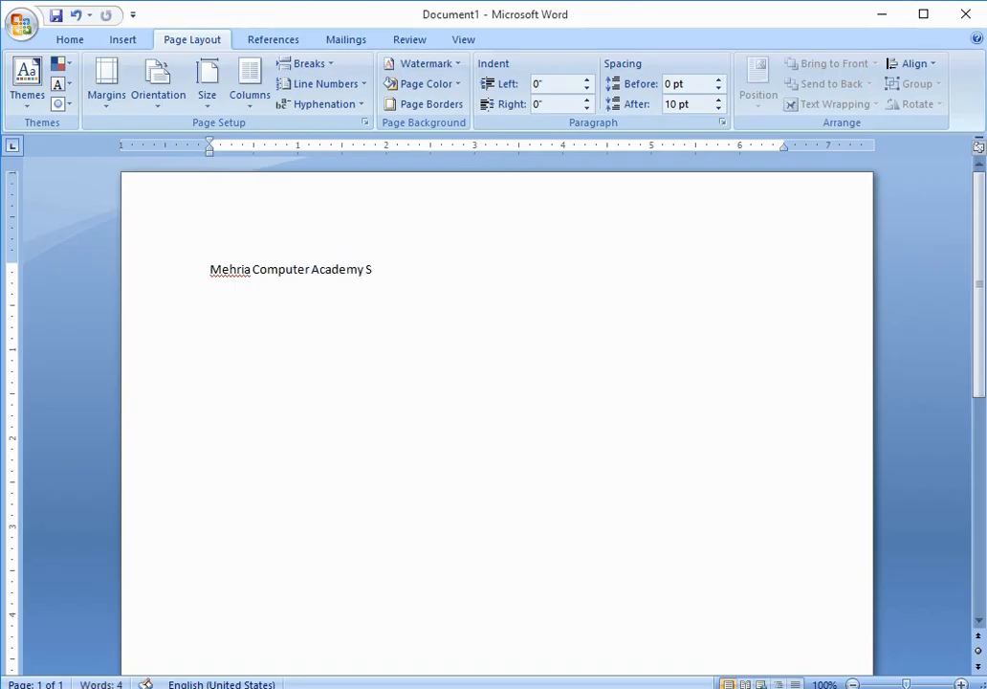
{"action": "key", "text": "BackSpace"}
- Copy the sentence and paste it repeatedly at the end of the paragraph until it fills about three lines
{"action": "key", "text": "ctrl+a"}
{"action": "key", "text": "ctrl+c"}
{"action": "key", "text": "Right"}
{"action": "key", "text": "ctrl+v"}
{"action": "key", "text": "Home"}
{"action": "key", "text": "End"}
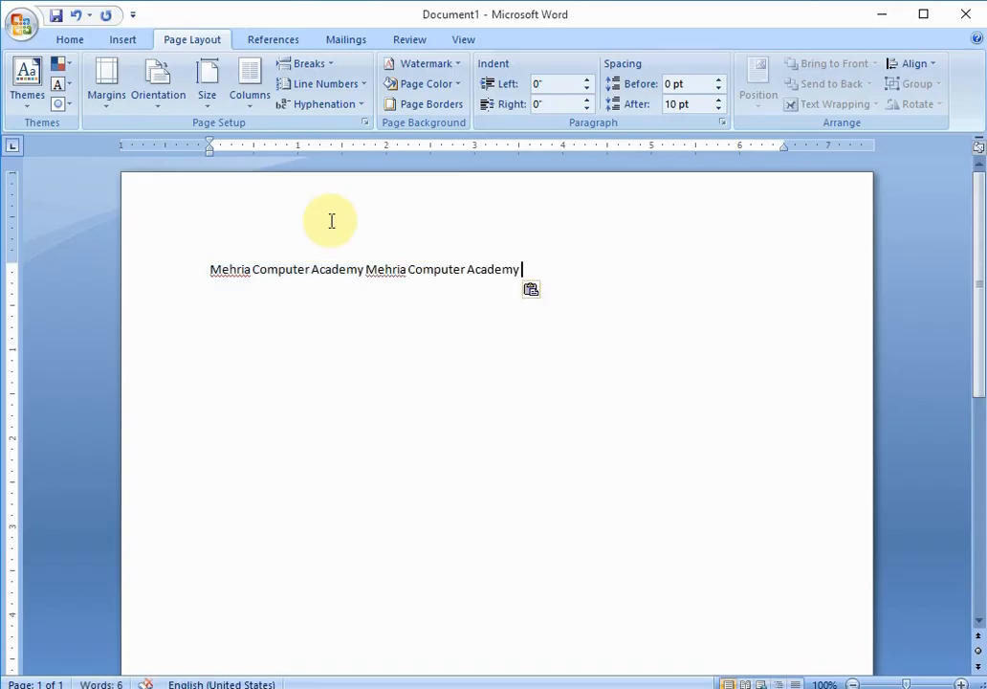
{"action": "key", "text": "ctrl+v"}
{"action": "key", "text": "Return"}
{"action": "key", "text": "Up"}
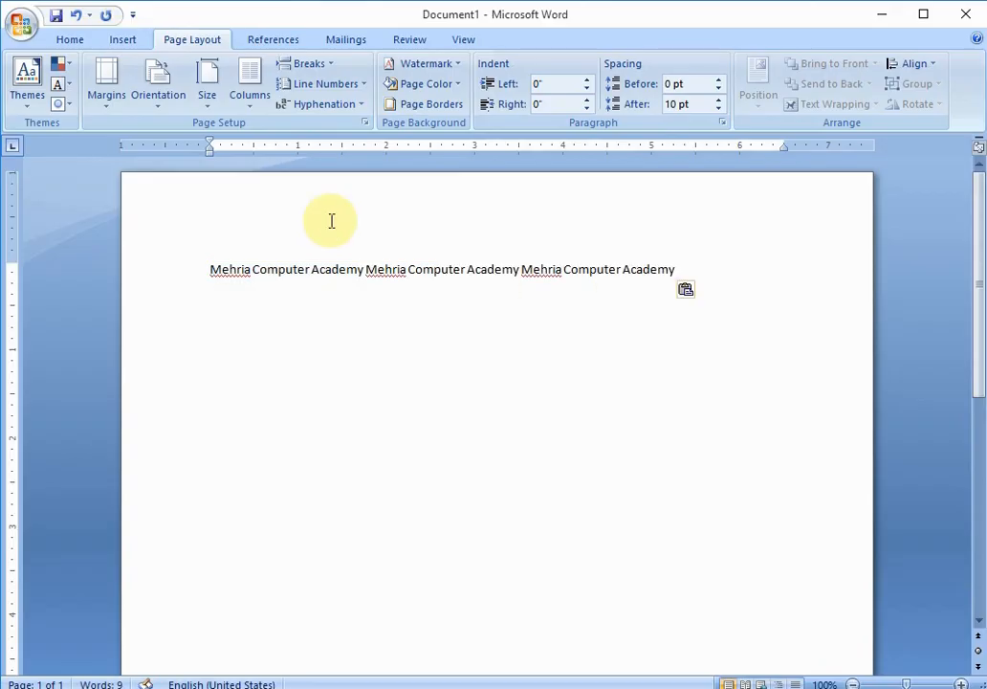
{"action": "key", "text": "End"}
{"action": "key", "text": "ctrl+v"}
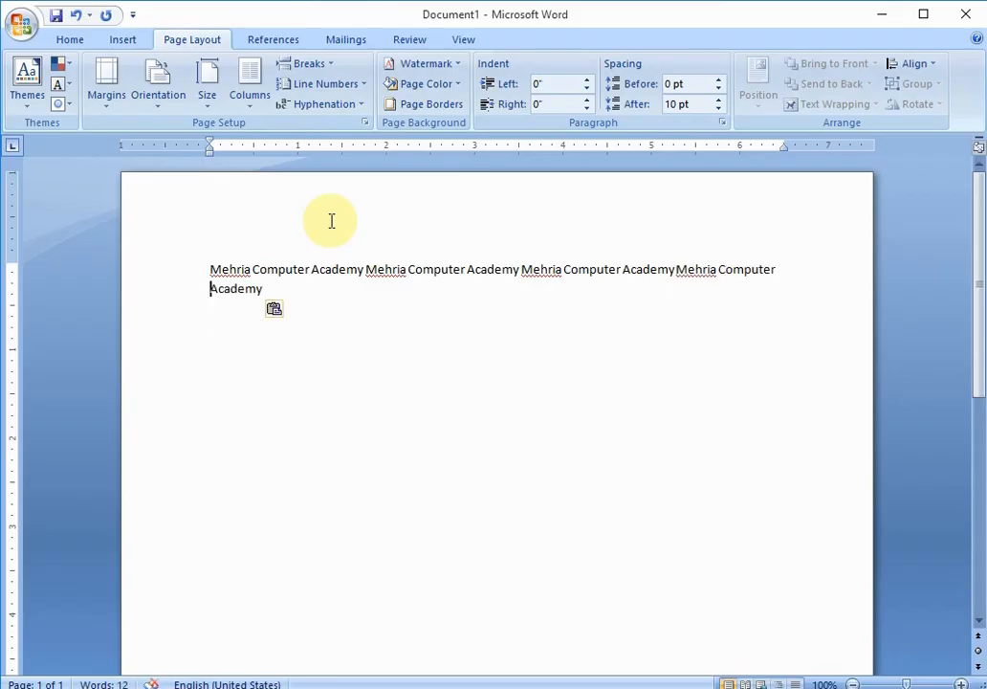
{"action": "key", "text": "ctrl+v"}
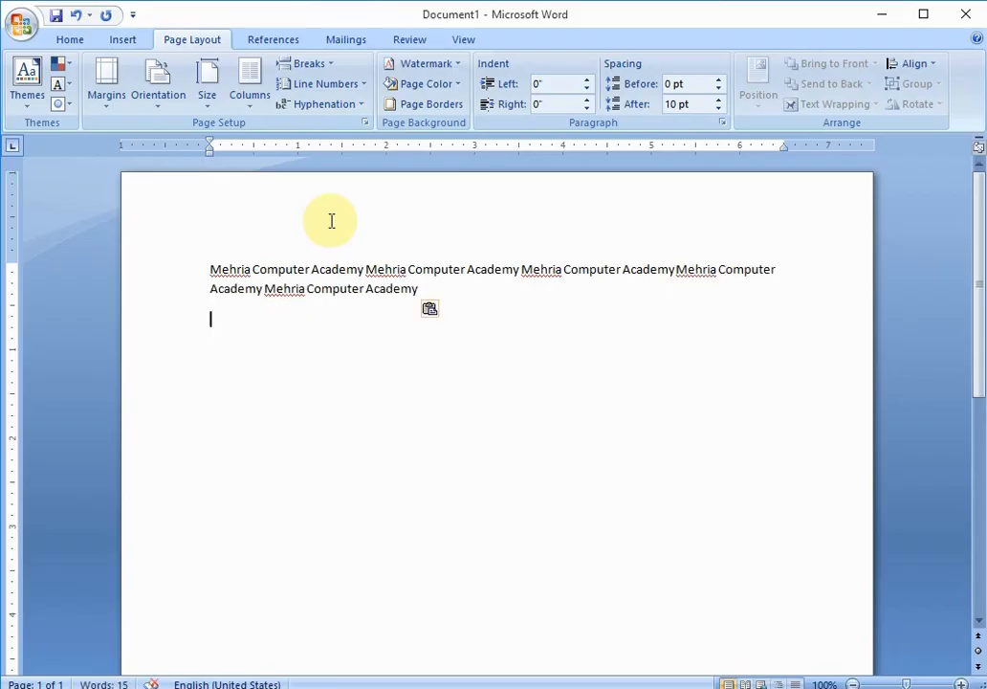
{"action": "key", "text": "Up"}
{"action": "key", "text": "End"}
{"action": "key", "text": "ctrl+v"}
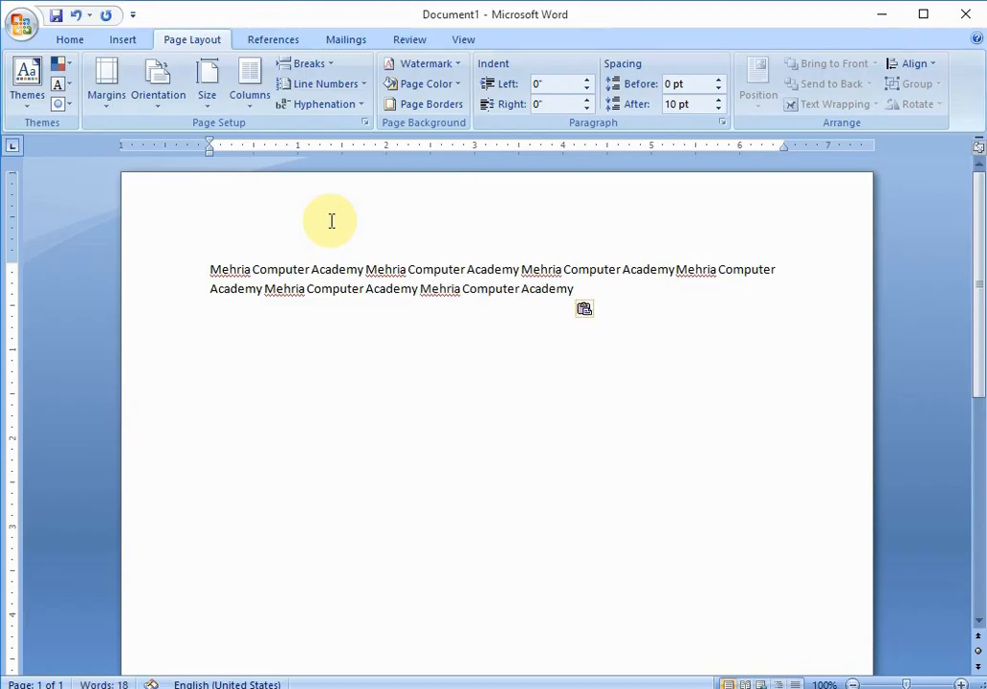
{"action": "key", "text": "Home"}
{"action": "key", "text": "End"}
{"action": "key", "text": "ctrl+v"}
{"action": "key", "text": "Down"}
{"action": "key", "text": "Up"}
{"action": "key", "text": "End"}
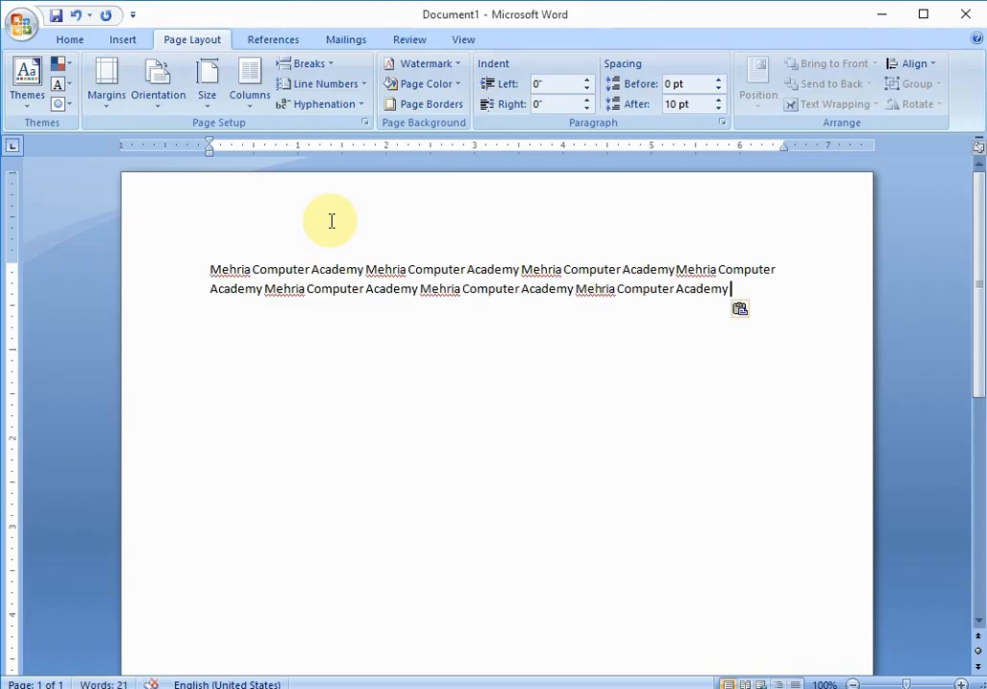
{"action": "key", "text": "ctrl+v"}
{"action": "key", "text": "Down"}
{"action": "key", "text": "Up"}
{"action": "key", "text": "End"}
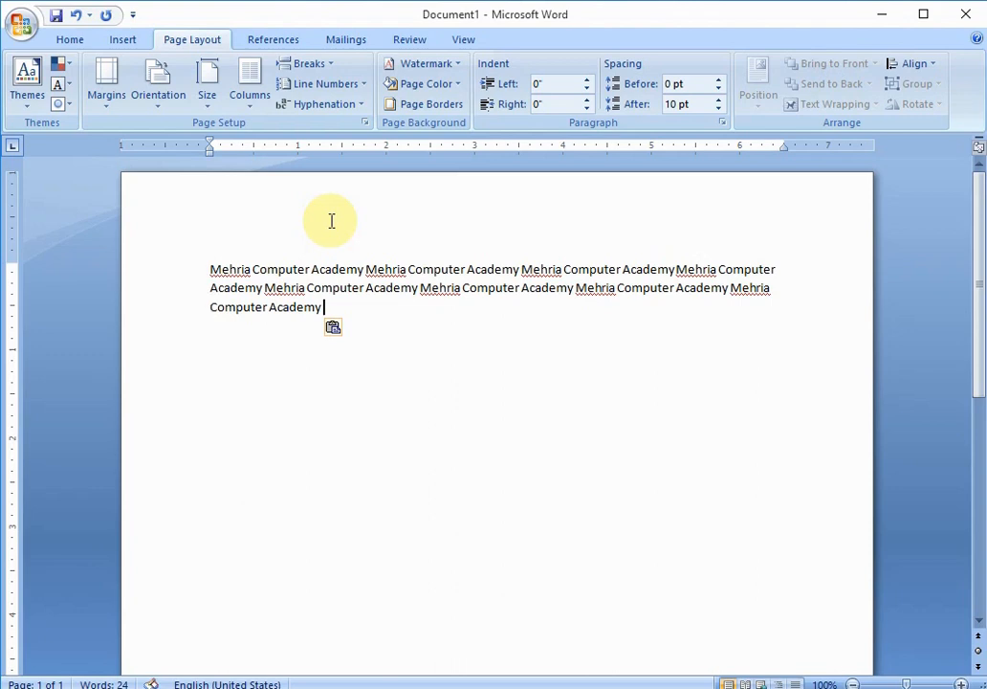
- Select the whole three-line paragraph, copy it and paste it at its end to double the text
{"action": "key", "text": "shift+Home"}
{"action": "key", "text": "shift+Up"}
{"action": "key", "text": "shift+Up"}
{"action": "key", "text": "ctrl+c"}
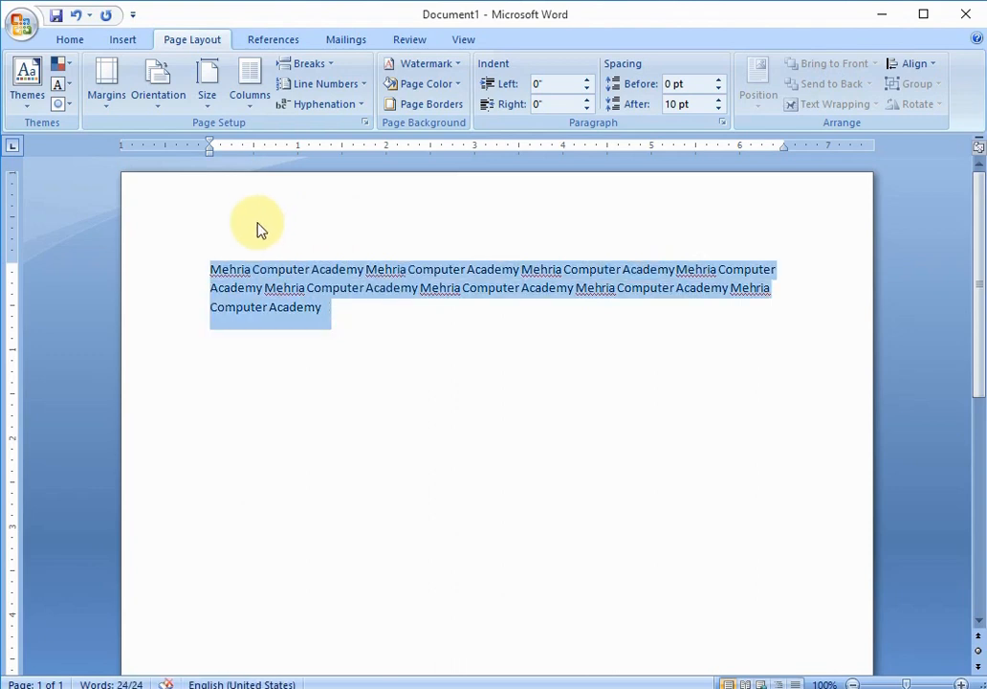
{"action": "left_click", "coordinate": [335, 307]}
{"action": "key", "text": "ctrl+v"}
{"action": "key", "text": "Down"}
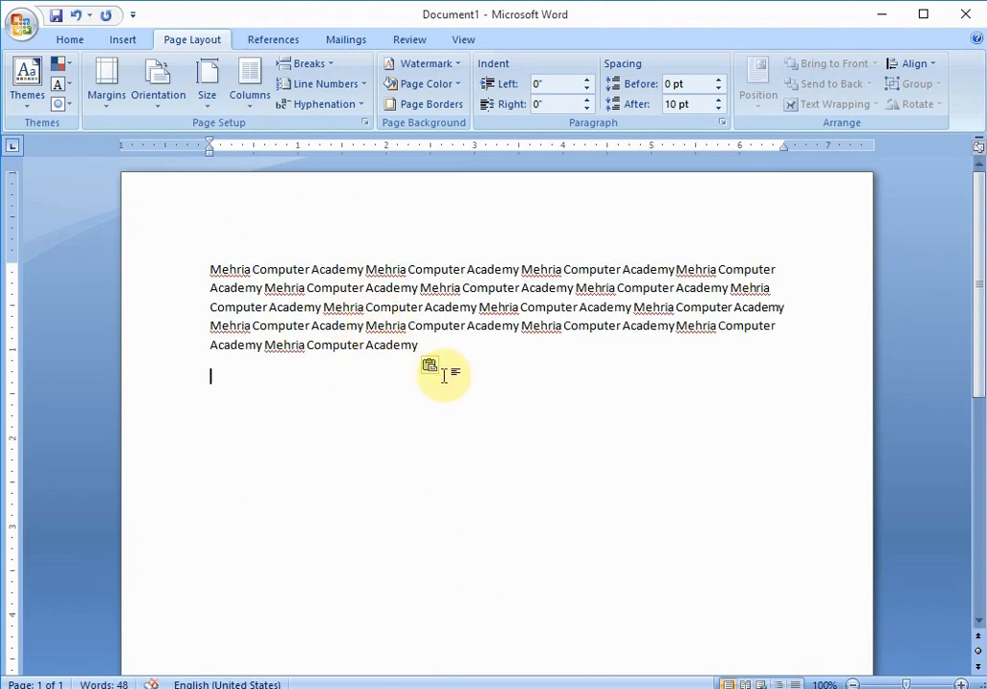
- Select the enlarged paragraph, copy it and paste it again at the end of the text
{"action": "key", "text": "shift+Up"}
{"action": "key", "text": "shift+Up"}
{"action": "key", "text": "shift+Up"}
{"action": "key", "text": "shift+Up"}
{"action": "key", "text": "shift+Up"}
{"action": "right_click", "coordinate": [324, 304]}
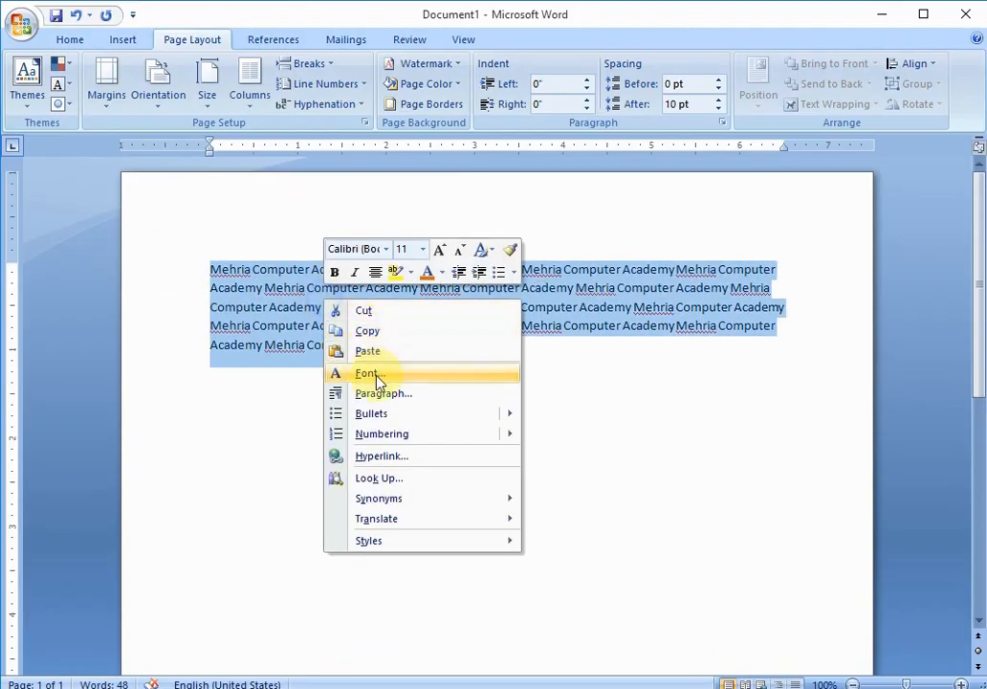
{"action": "left_click", "coordinate": [376, 331]}
{"action": "left_click", "coordinate": [467, 354]}
{"action": "key", "text": "ctrl+v"}
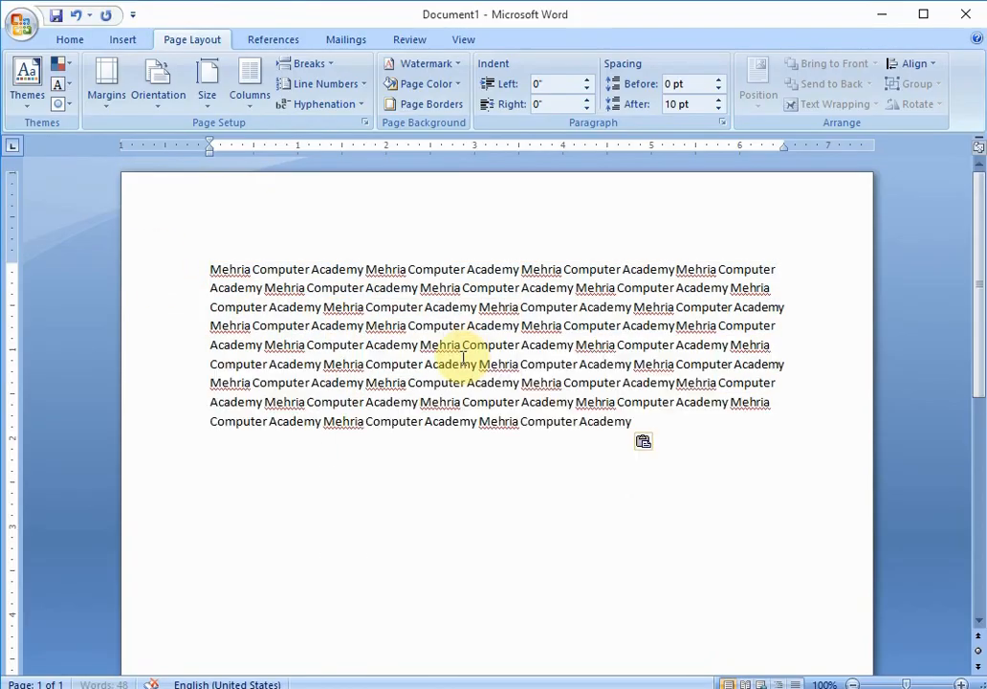
- Keep pasting the copied text at the end of the paragraph until it runs onto a second page
{"action": "left_click", "coordinate": [662, 421]}
{"action": "key", "text": "ctrl+v"}
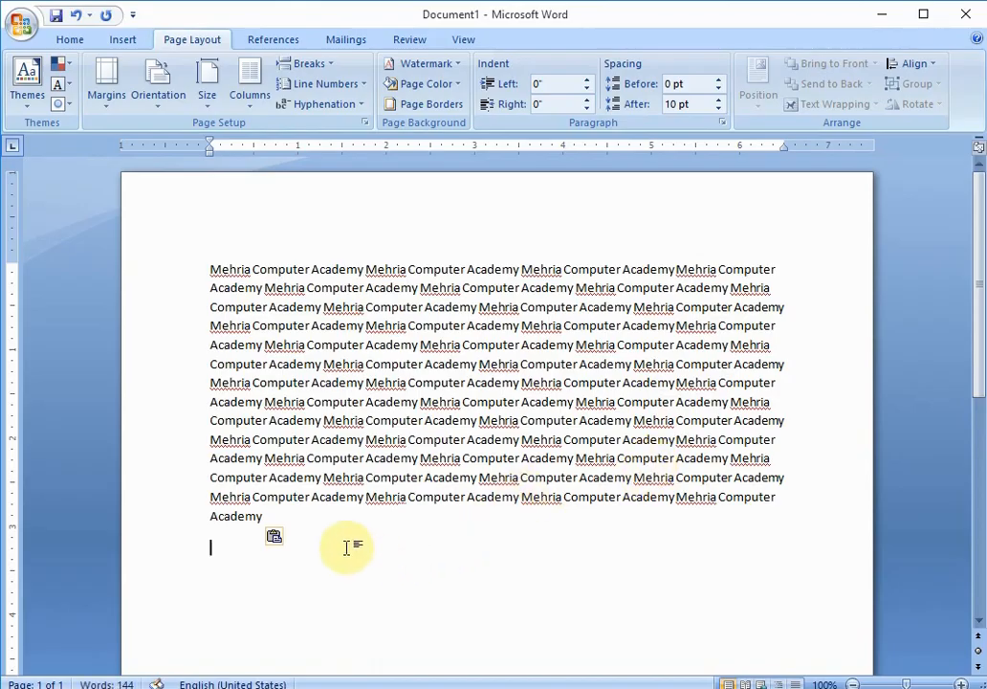
{"action": "left_click", "coordinate": [316, 516]}
{"action": "key", "text": "ctrl+v"}
{"action": "left_click", "coordinate": [513, 594]}
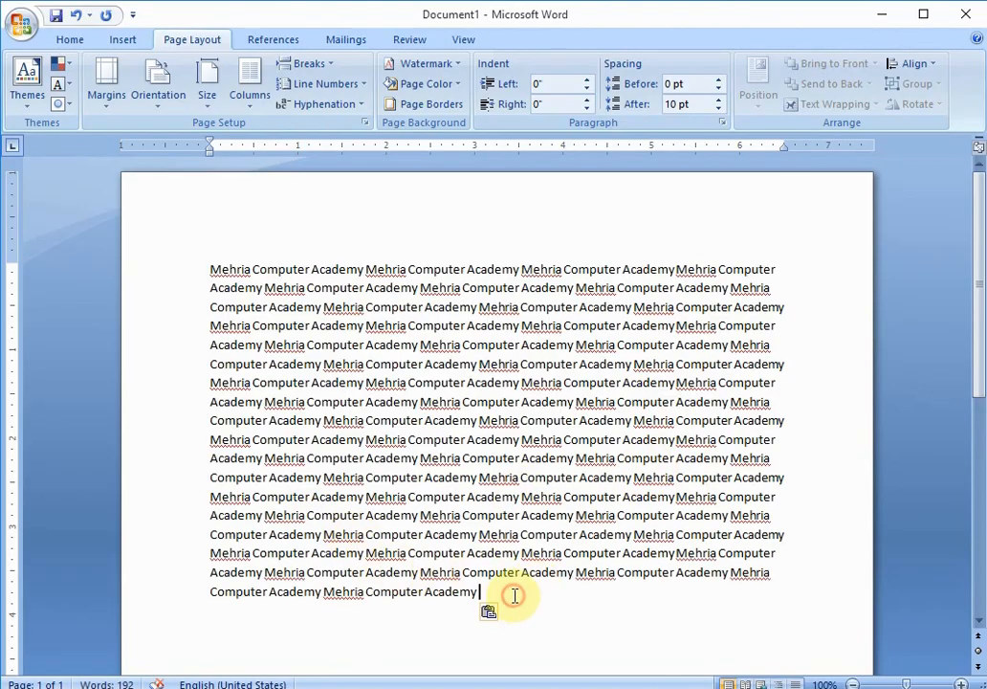
{"action": "key", "text": "ctrl+v"}
{"action": "scroll", "coordinate": [667, 629], "scroll_direction": "down", "scroll_amount": 1}
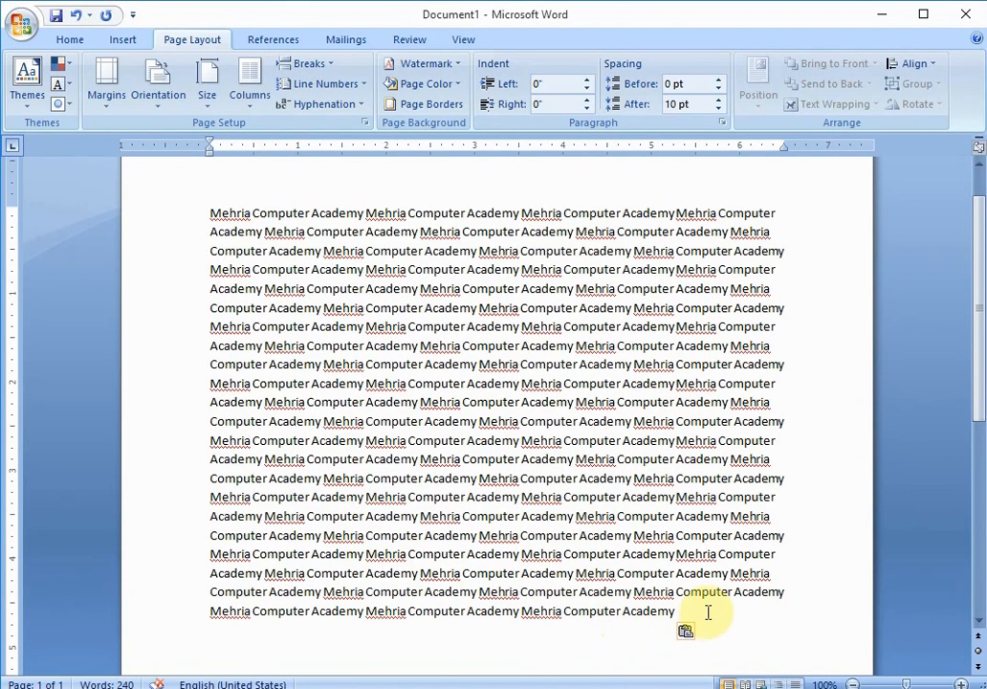
{"action": "left_click", "coordinate": [703, 611]}
{"action": "key", "text": "ctrl+v"}
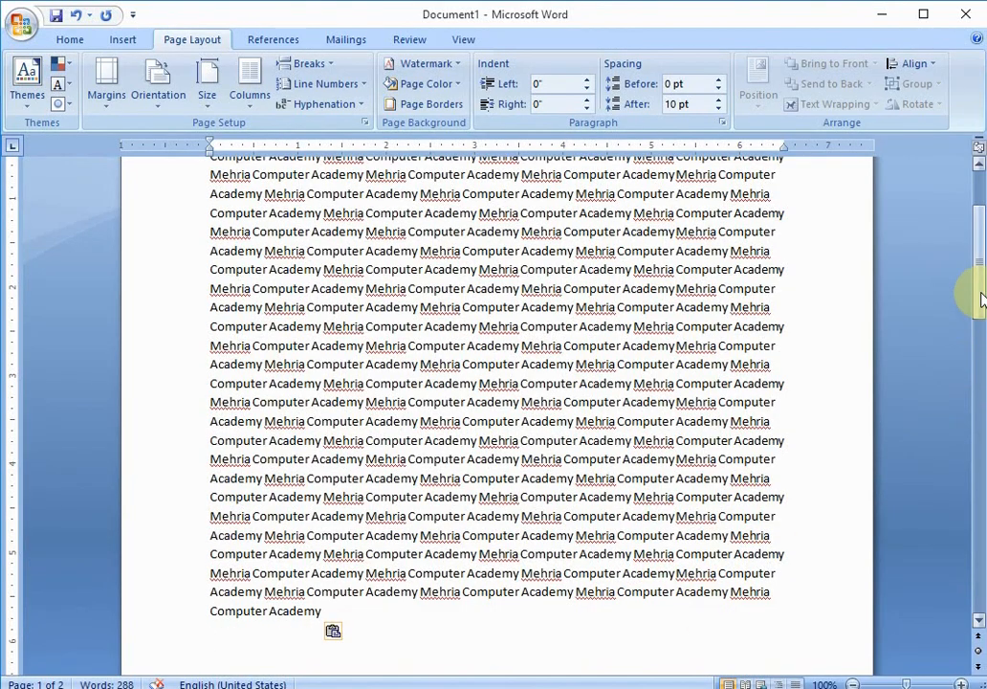
{"action": "left_click_drag", "start_coordinate": [973, 287], "coordinate": [972, 201]}
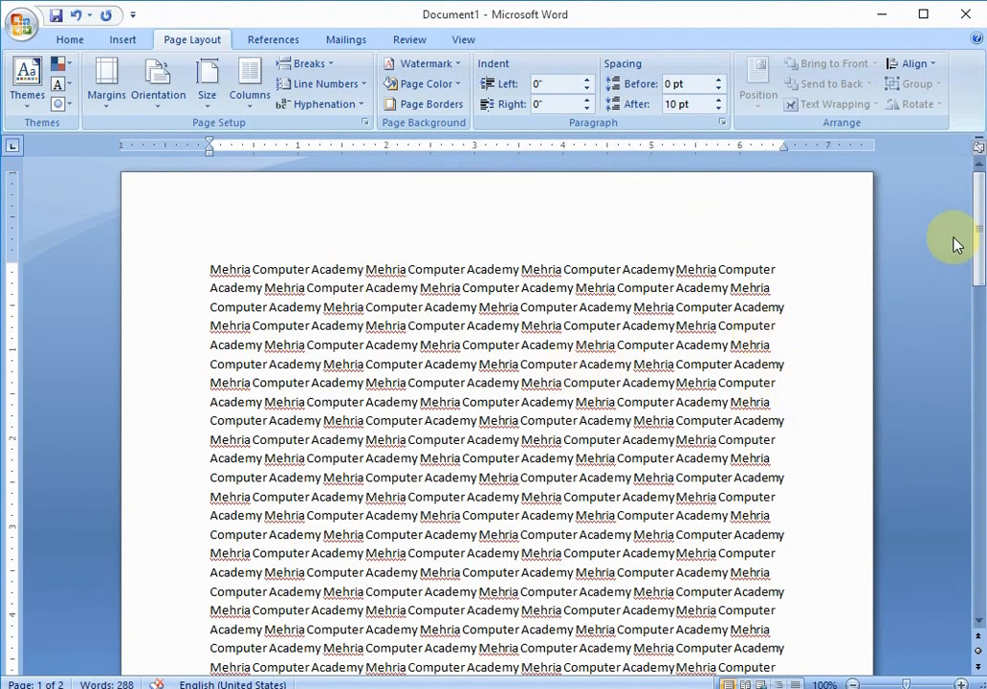
{"action": "left_click_drag", "start_coordinate": [978, 214], "coordinate": [966, 256]}
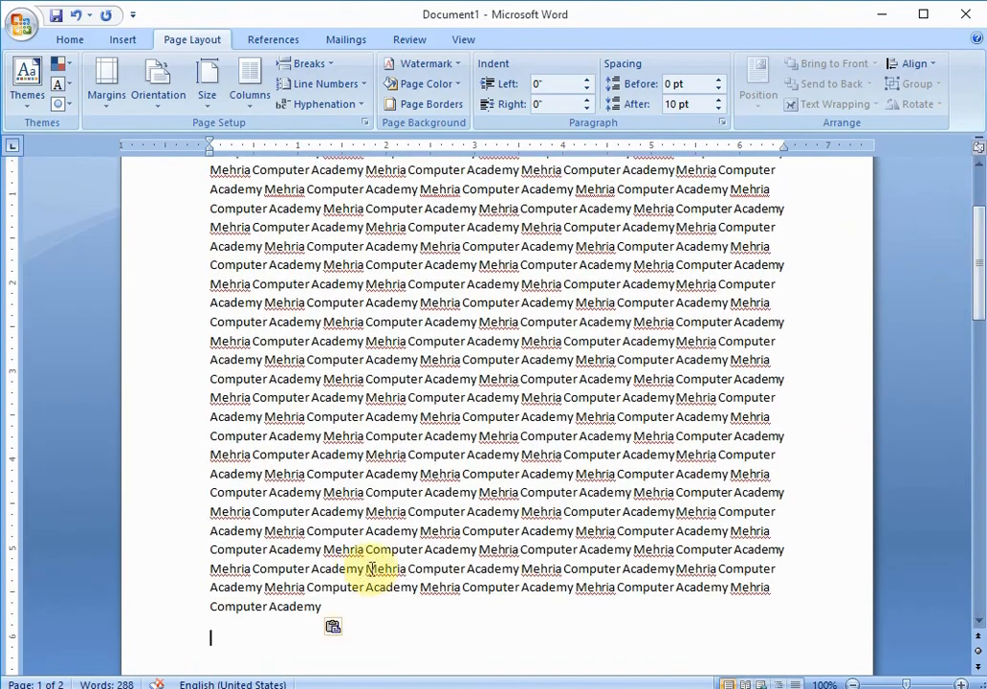
{"action": "left_click_drag", "start_coordinate": [325, 622], "coordinate": [159, 186]}
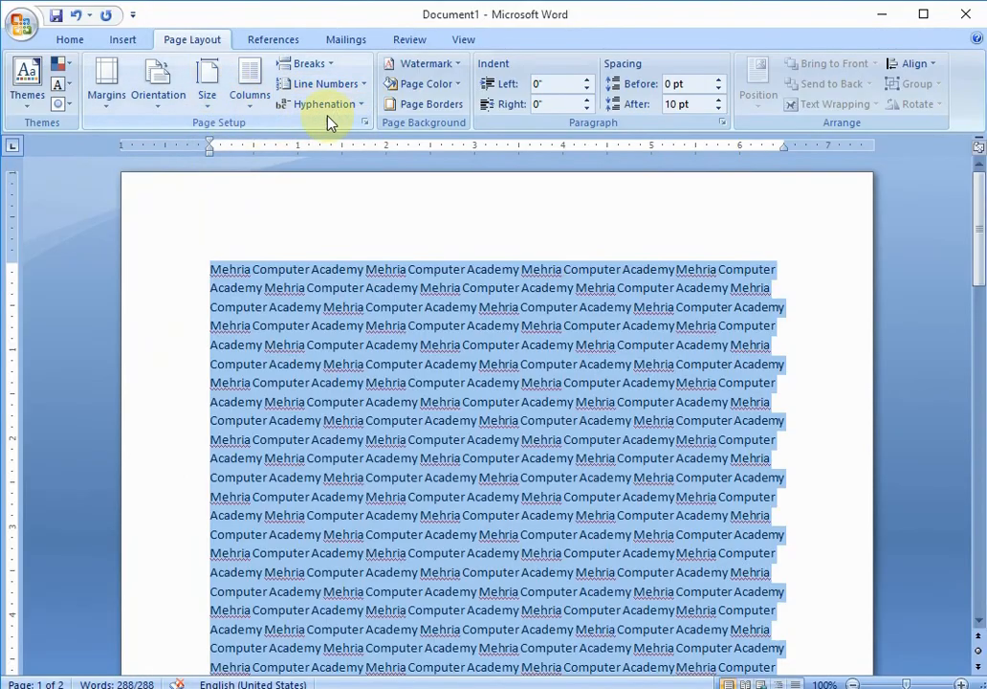
{"action": "left_click", "coordinate": [282, 64]}
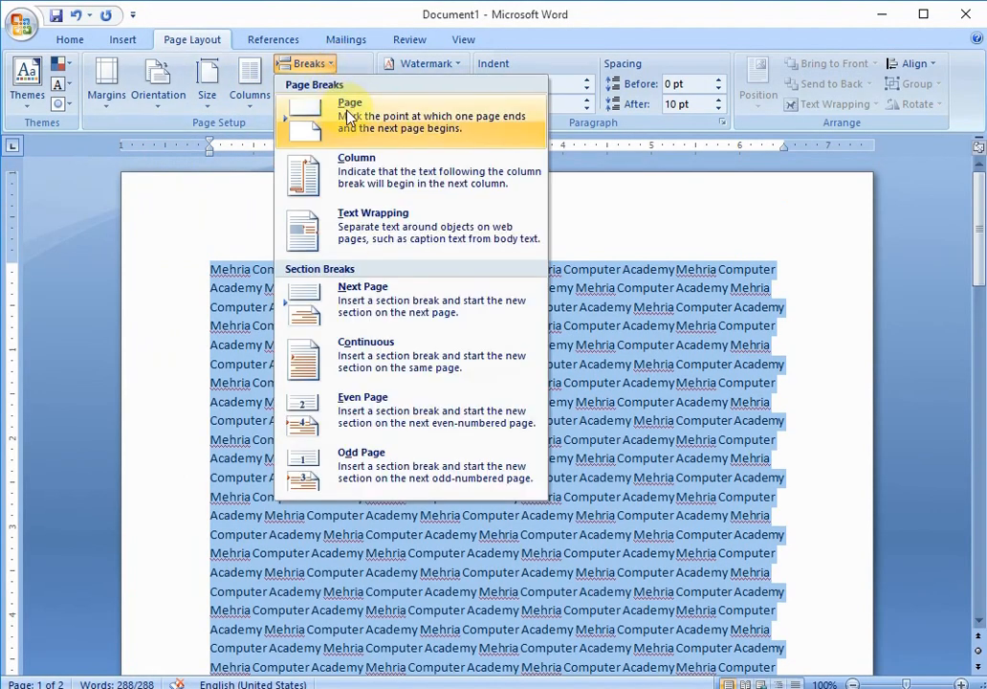
{"action": "left_click", "coordinate": [844, 356]}
- Insert a page break after the word Mehria at the end of a line in the middle of the page
{"action": "left_click", "coordinate": [791, 349]}
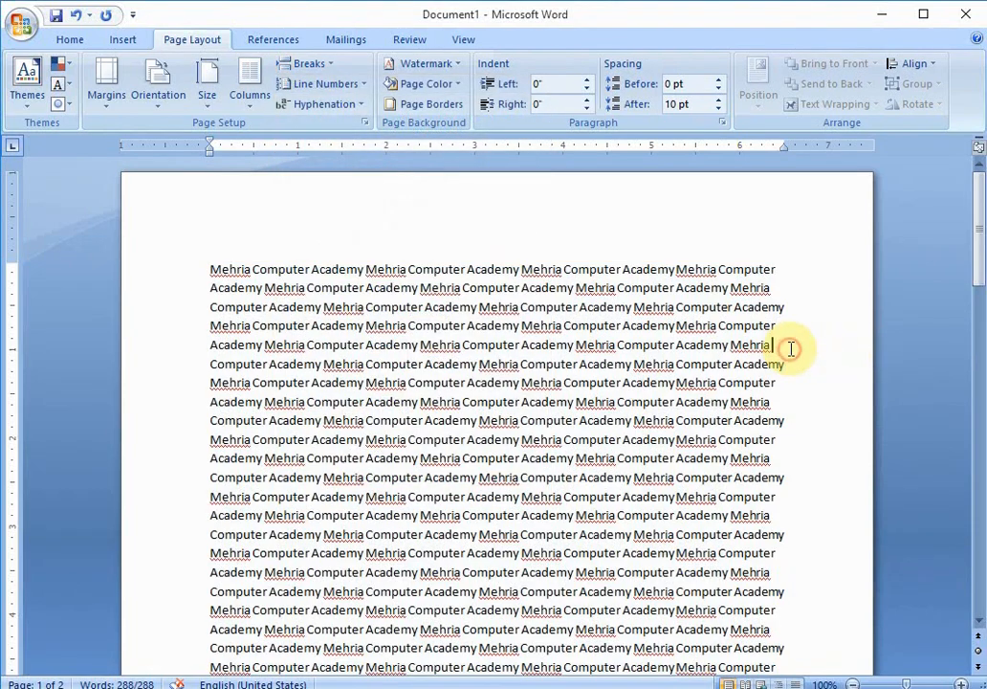
{"action": "mouse_move", "coordinate": [978, 216]}
{"action": "left_mouse_down"}
{"action": "mouse_move", "coordinate": [980, 260]}
{"action": "mouse_move", "coordinate": [980, 236]}
{"action": "left_mouse_up"}
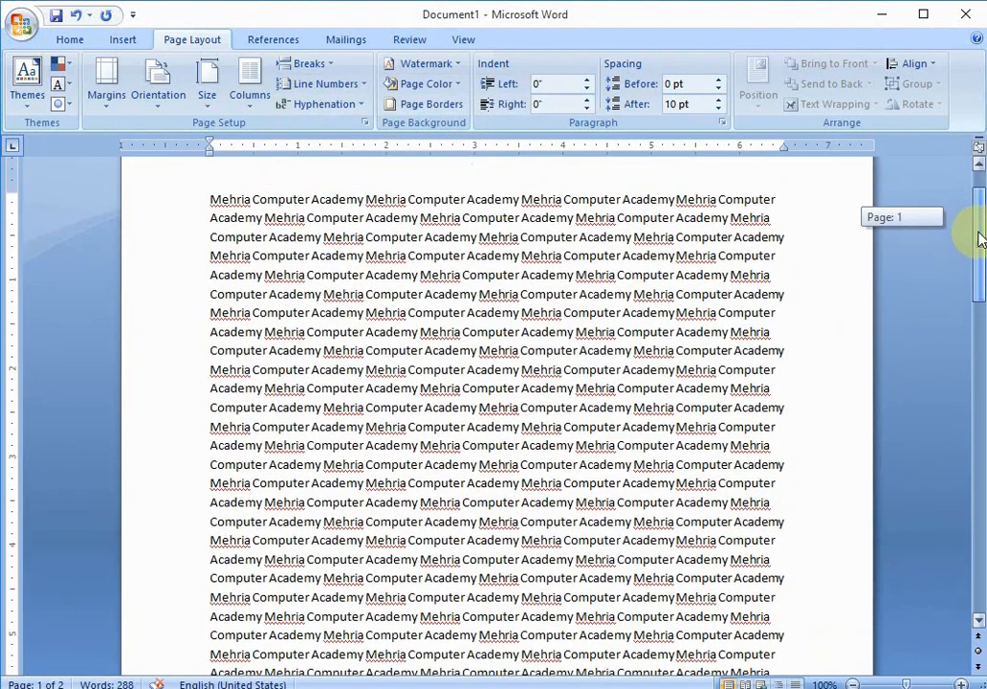
{"action": "left_click", "coordinate": [789, 503]}
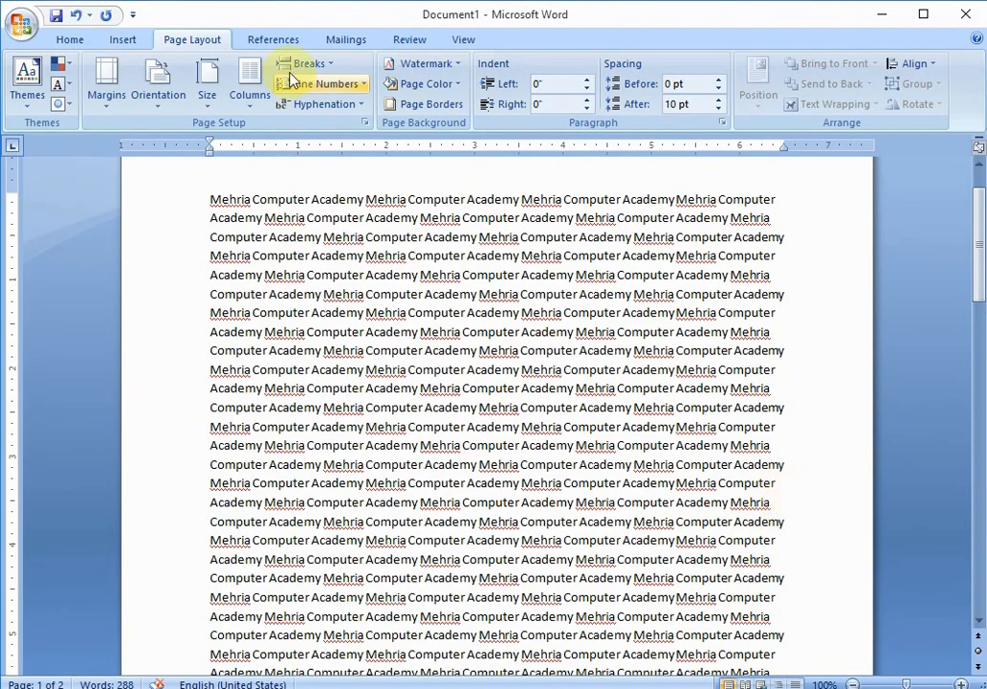
{"action": "left_click", "coordinate": [331, 64]}
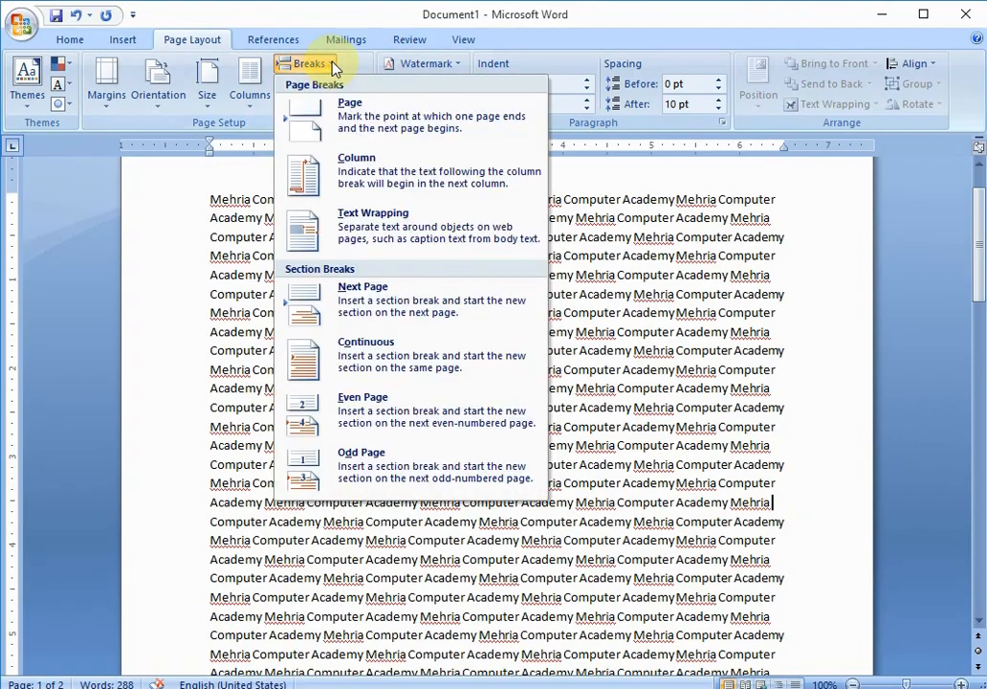
{"action": "left_click", "coordinate": [360, 127]}
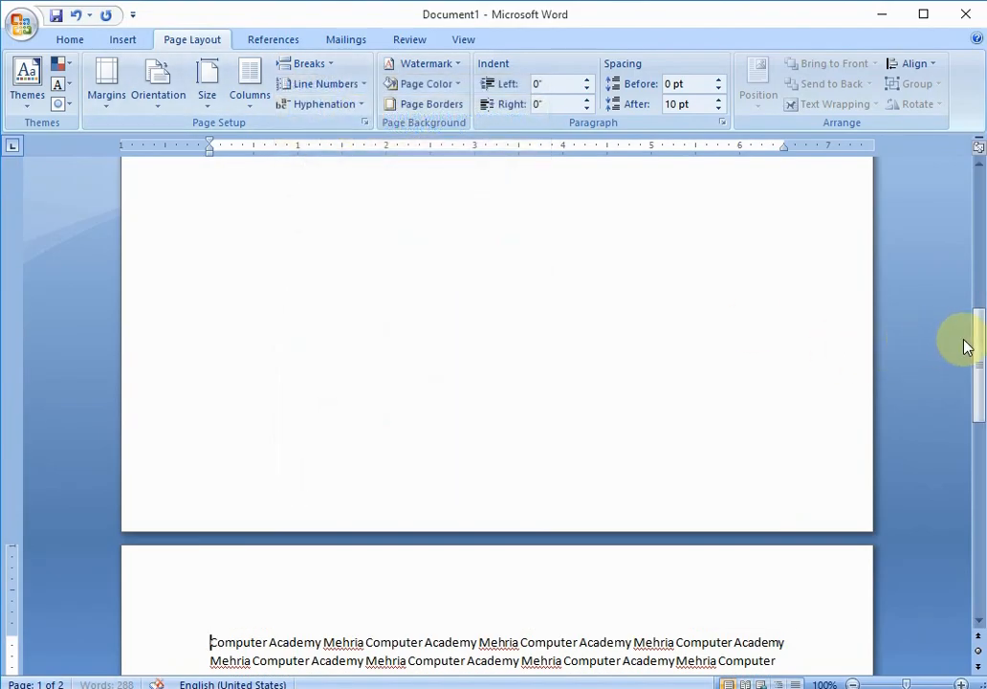
- Select the sample text and format it into three columns
{"action": "left_click_drag", "start_coordinate": [978, 340], "coordinate": [964, 205]}
{"action": "mouse_move", "coordinate": [979, 260]}
{"action": "left_mouse_down"}
{"action": "mouse_move", "coordinate": [977, 463]}
{"action": "mouse_move", "coordinate": [976, 230]}
{"action": "mouse_move", "coordinate": [965, 296]}
{"action": "mouse_move", "coordinate": [977, 278]}
{"action": "left_mouse_up"}
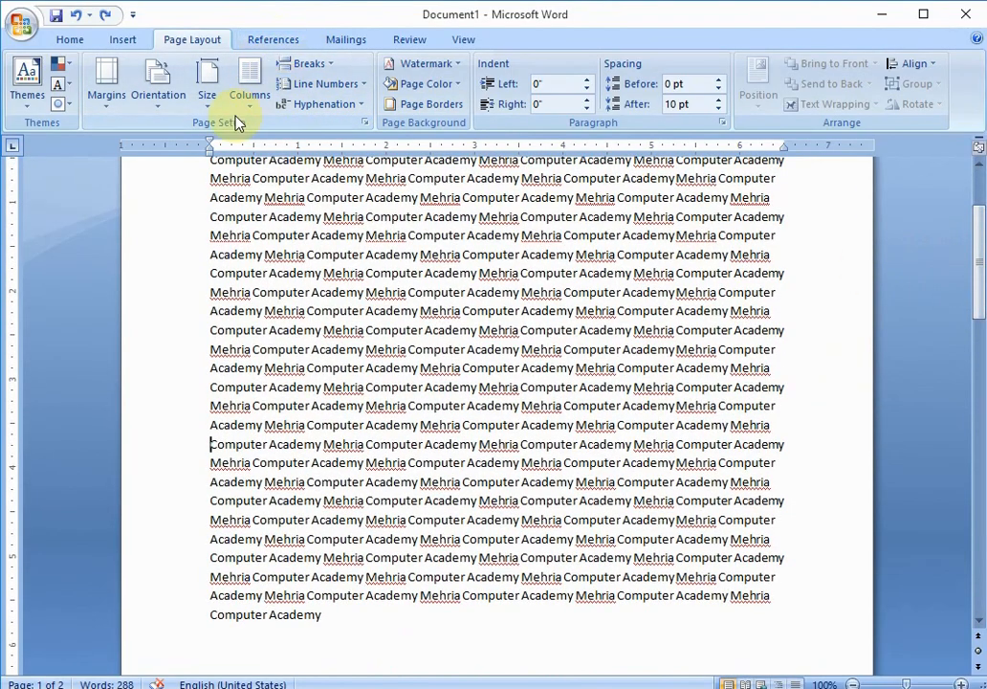
{"action": "left_click_drag", "start_coordinate": [334, 623], "coordinate": [196, 239]}
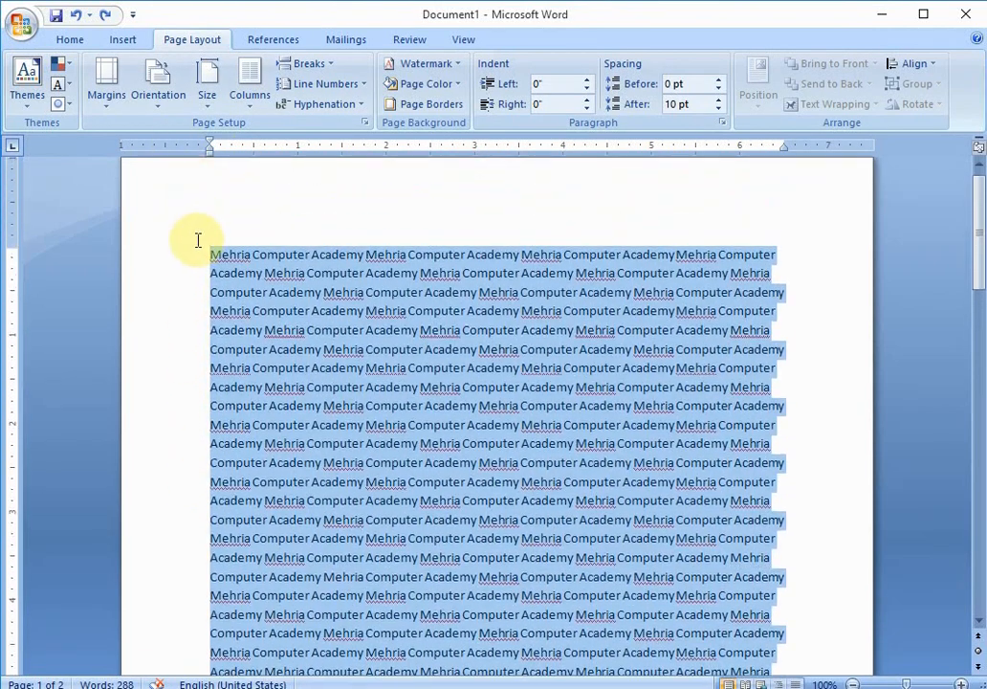
{"action": "left_click", "coordinate": [251, 113]}
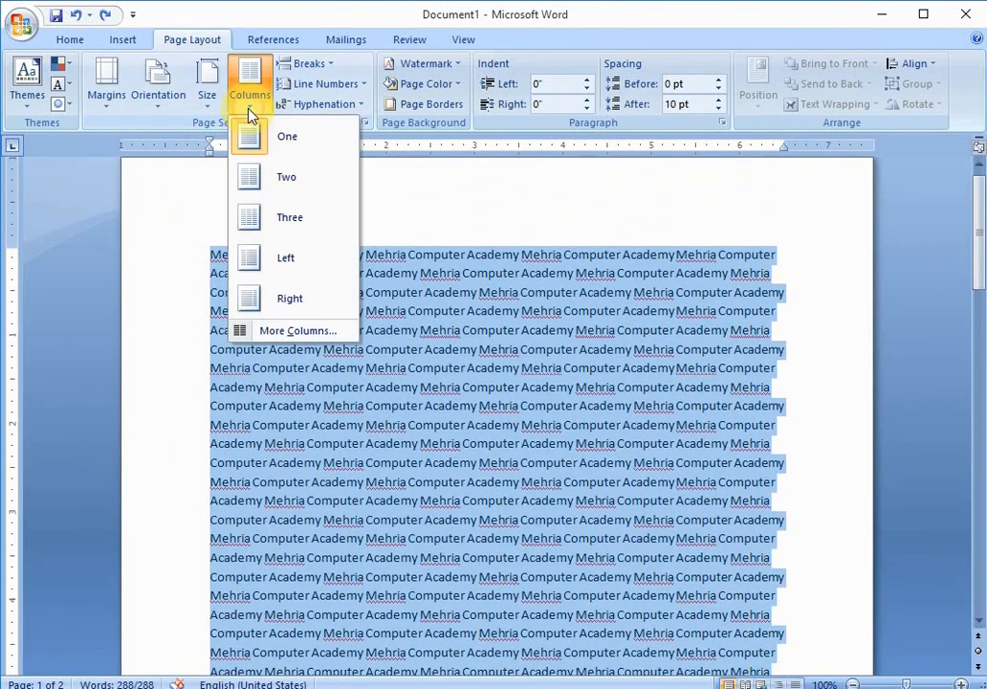
{"action": "left_click", "coordinate": [256, 219]}
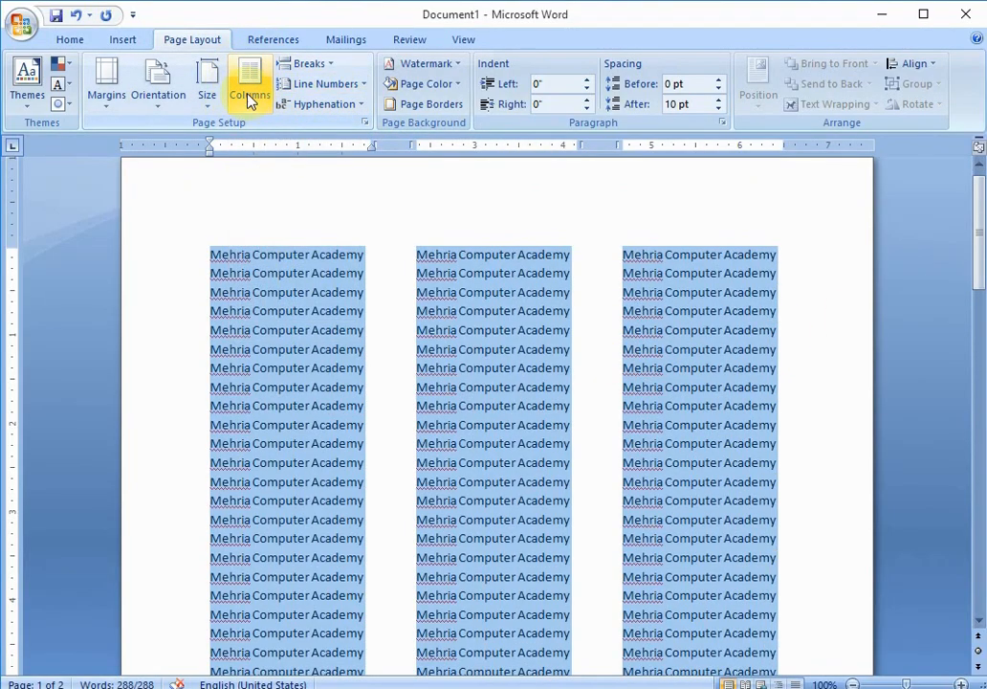
- Select the last seven lines of the third column and delete them
{"action": "left_click_drag", "start_coordinate": [976, 209], "coordinate": [953, 143]}
{"action": "left_click_drag", "start_coordinate": [979, 229], "coordinate": [980, 263]}
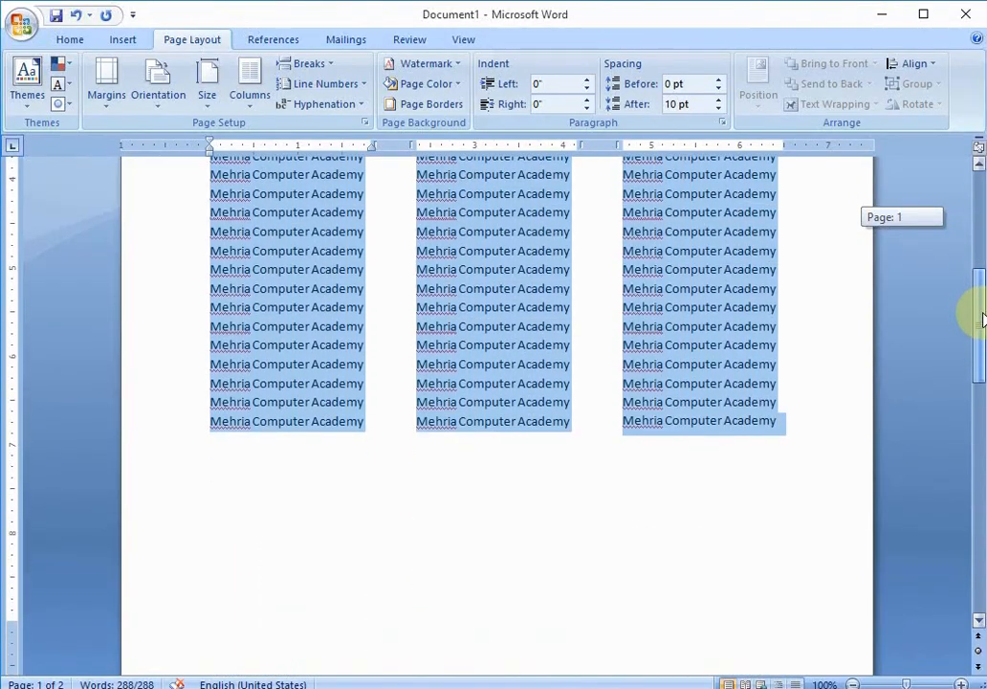
{"action": "mouse_move", "coordinate": [982, 319]}
{"action": "left_mouse_down"}
{"action": "mouse_move", "coordinate": [981, 419]}
{"action": "mouse_move", "coordinate": [980, 253]}
{"action": "mouse_move", "coordinate": [970, 302]}
{"action": "left_mouse_up"}
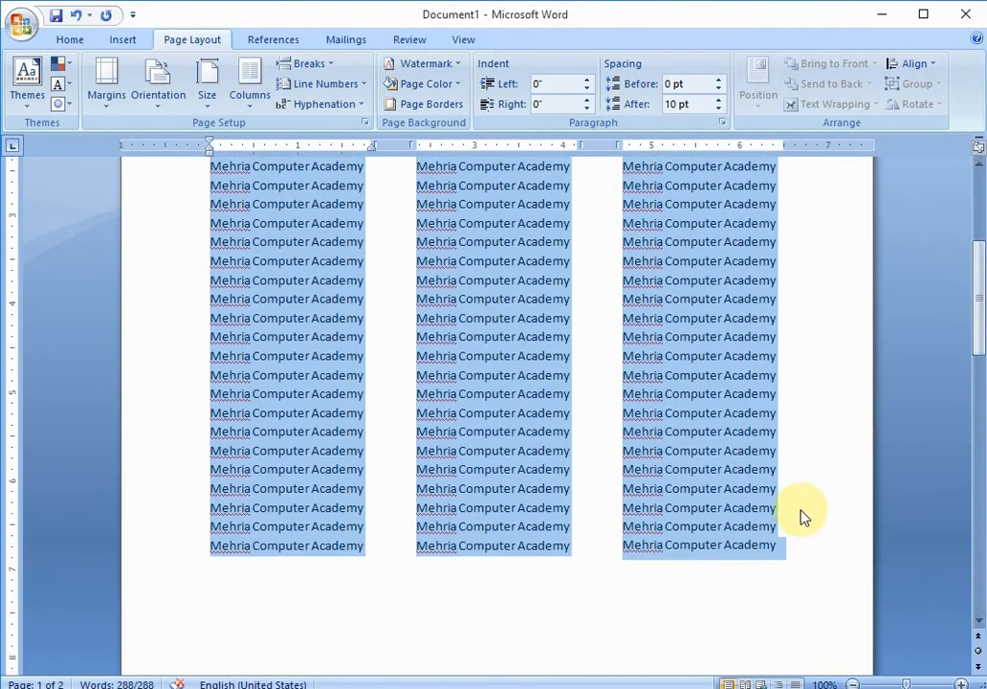
{"action": "left_click_drag", "start_coordinate": [782, 551], "coordinate": [622, 431]}
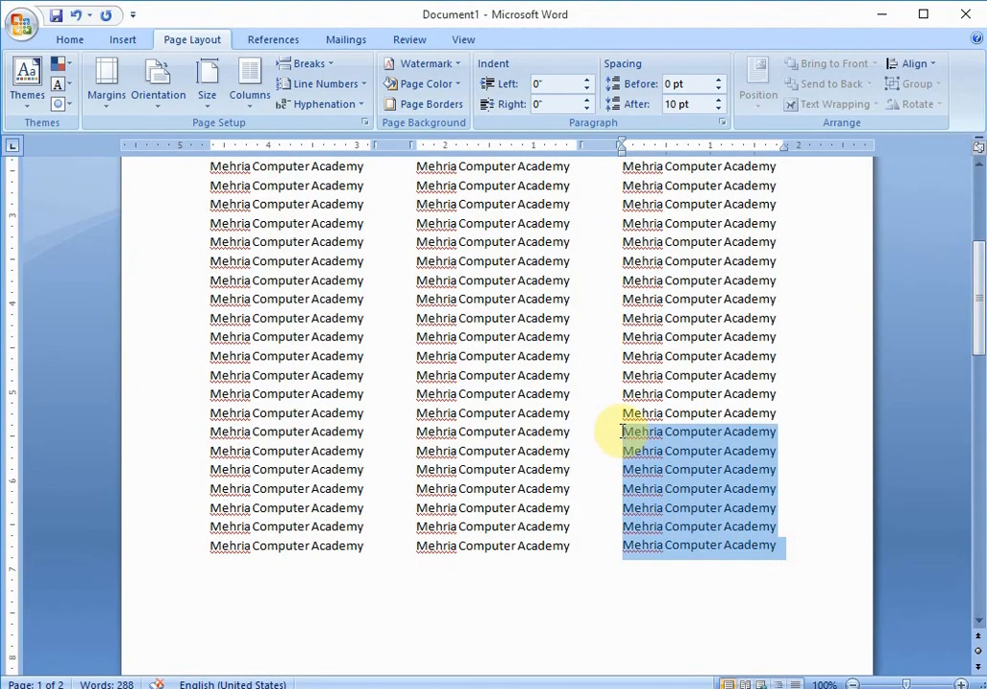
{"action": "key", "text": "Delete"}
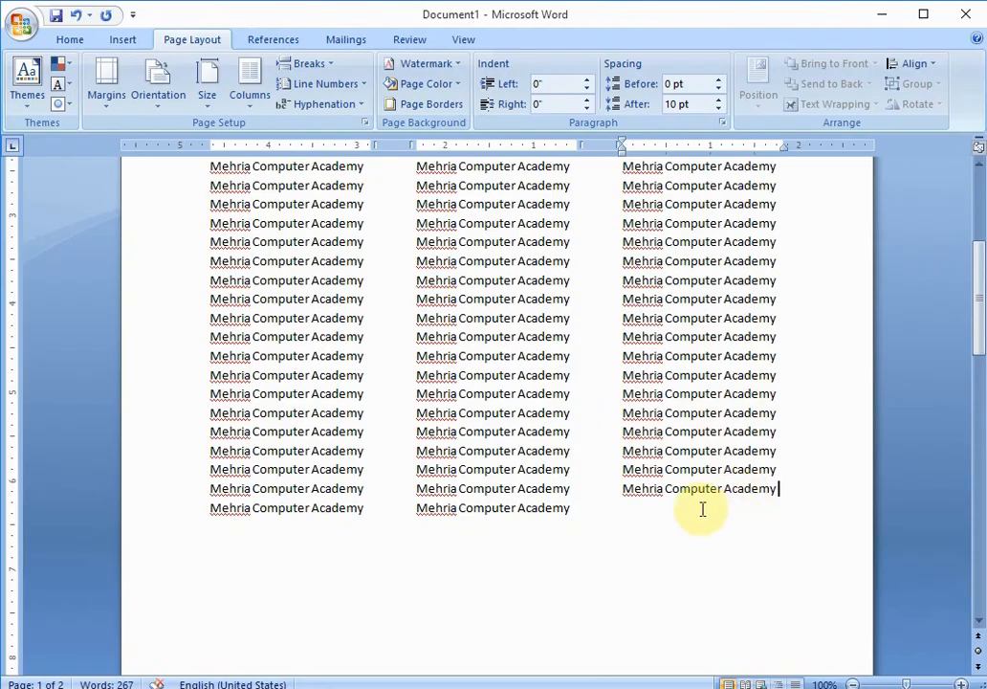
- Replace the word Academy with College at the end of a line in the first column
{"action": "mouse_move", "coordinate": [981, 335]}
{"action": "left_mouse_down"}
{"action": "mouse_move", "coordinate": [970, 267]}
{"action": "mouse_move", "coordinate": [966, 322]}
{"action": "left_mouse_up"}
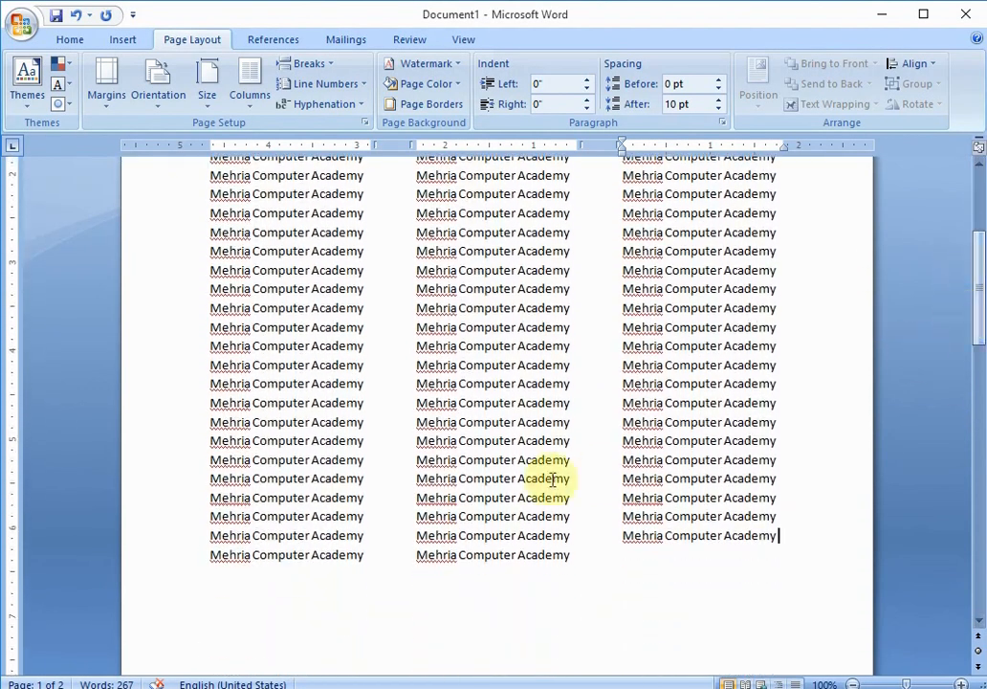
{"action": "double_click", "coordinate": [366, 441]}
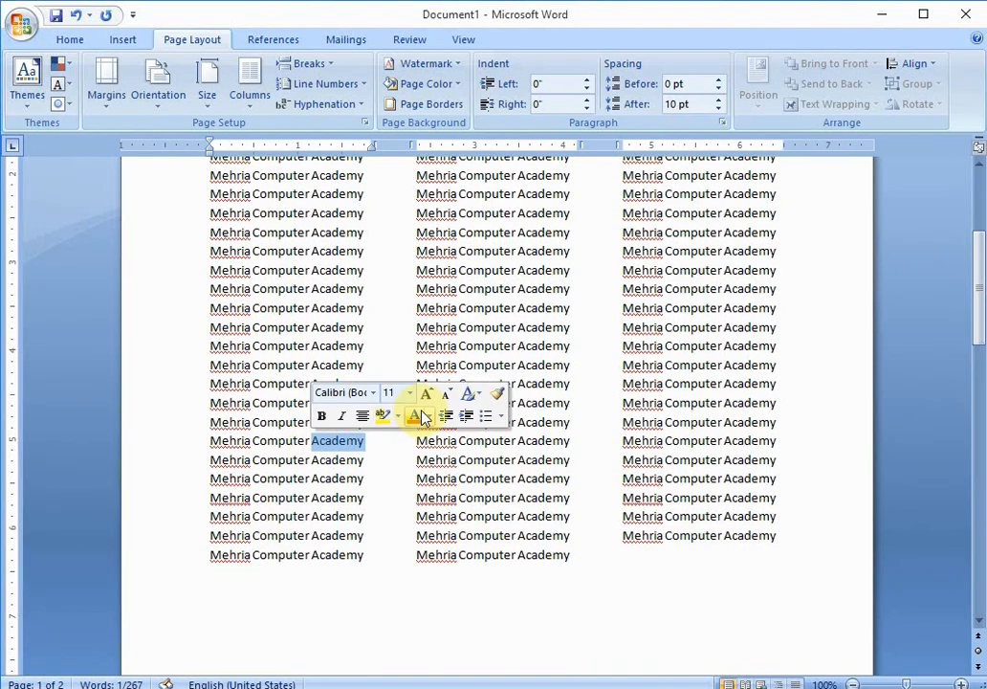
{"action": "type", "text": "Colle"}
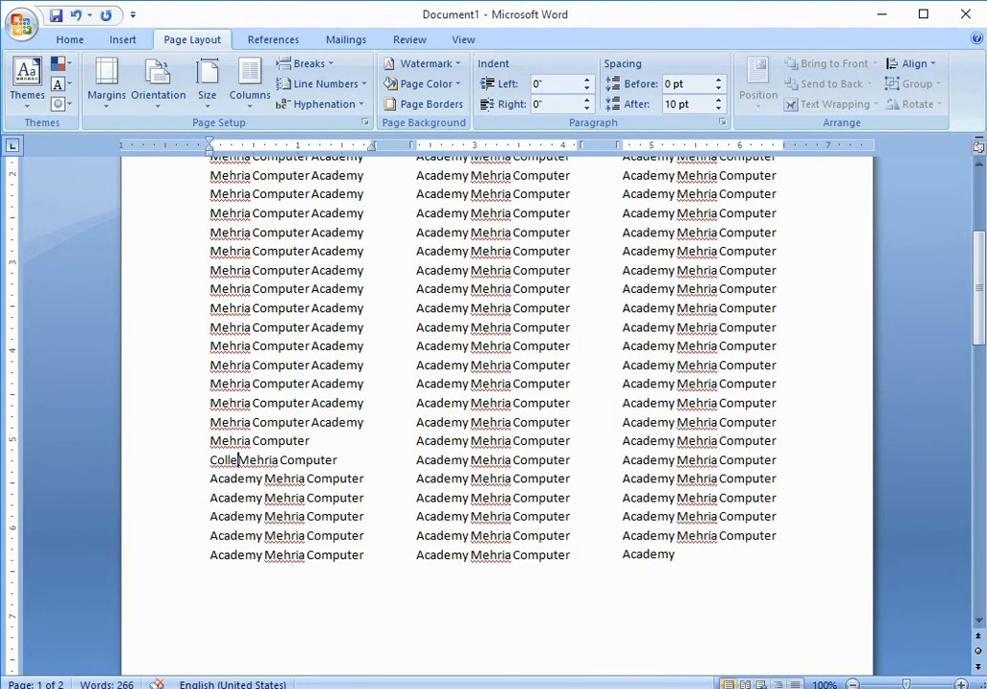
{"action": "type", "text": "ge"}
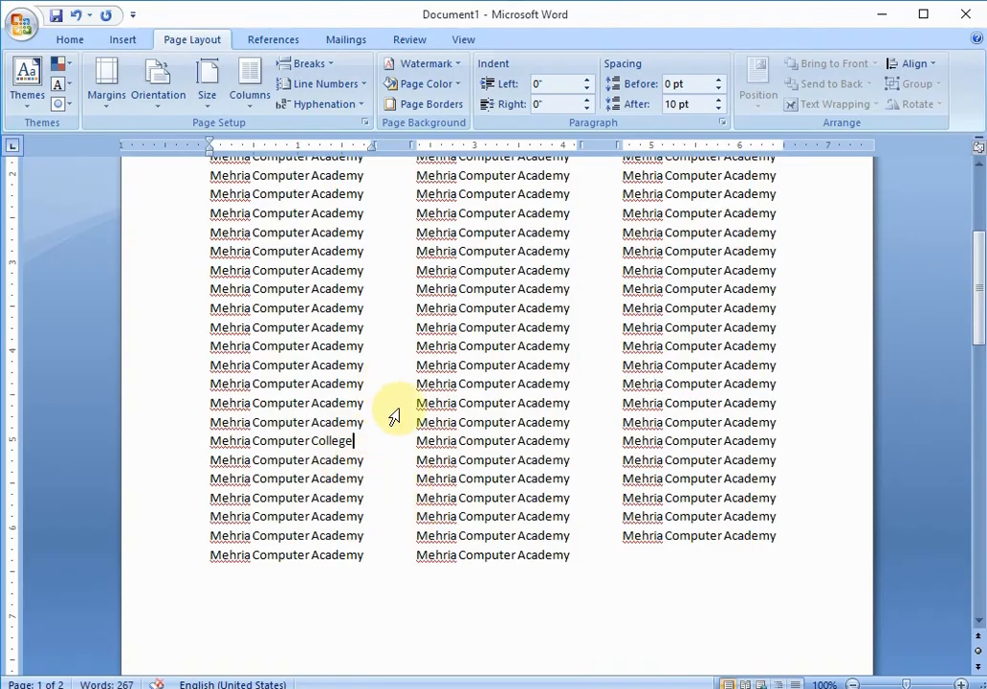
- Insert column breaks after College in the first column and after a line lower in the second column
{"action": "left_click", "coordinate": [332, 67]}
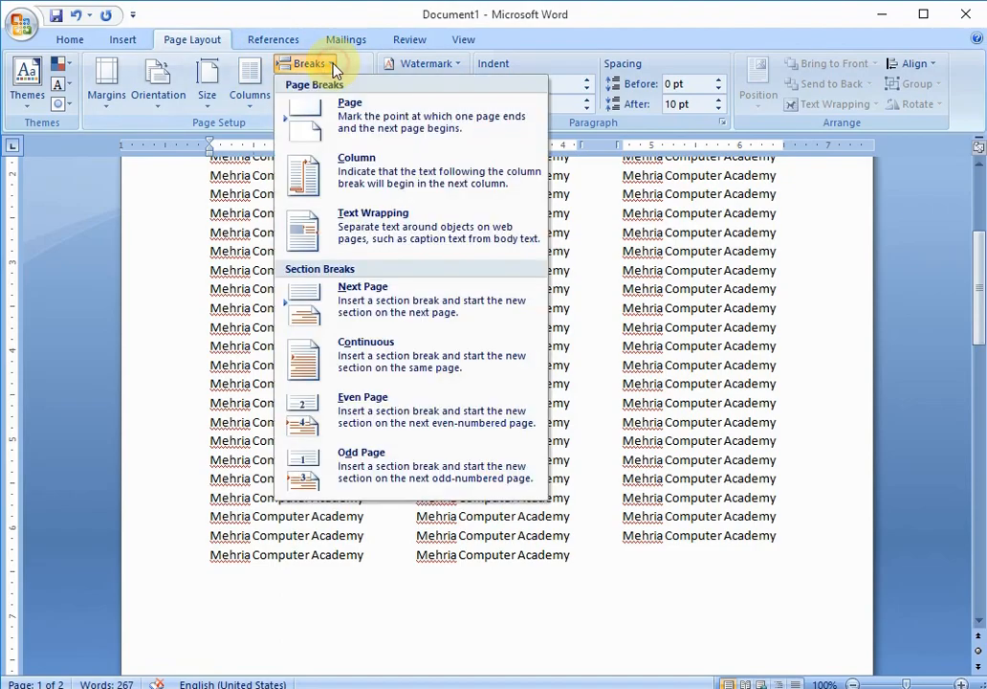
{"action": "left_click", "coordinate": [361, 180]}
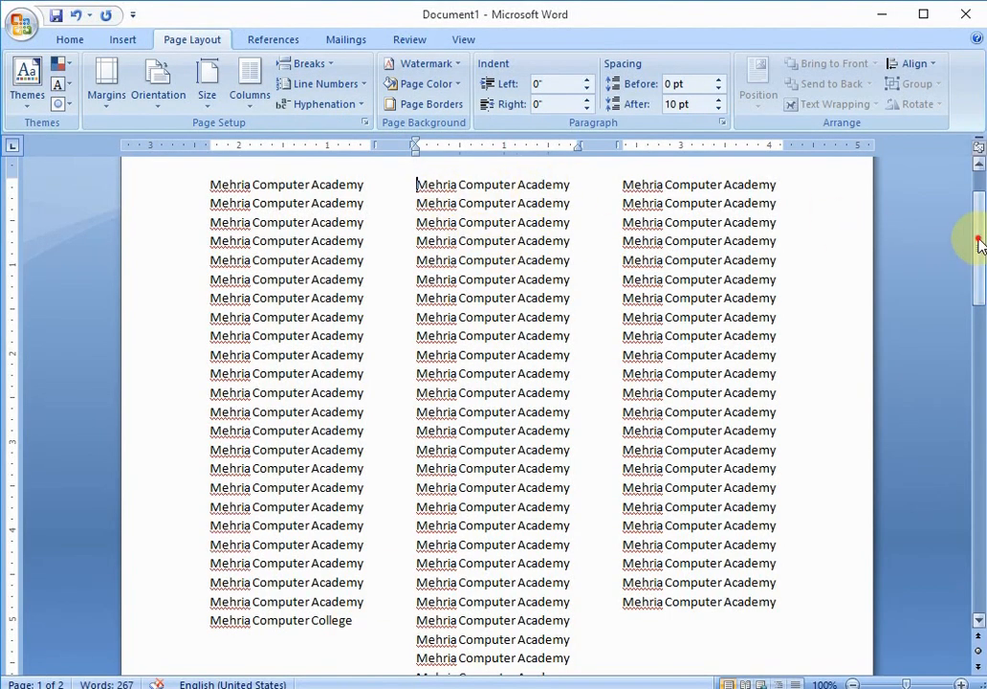
{"action": "left_click_drag", "start_coordinate": [978, 243], "coordinate": [976, 270]}
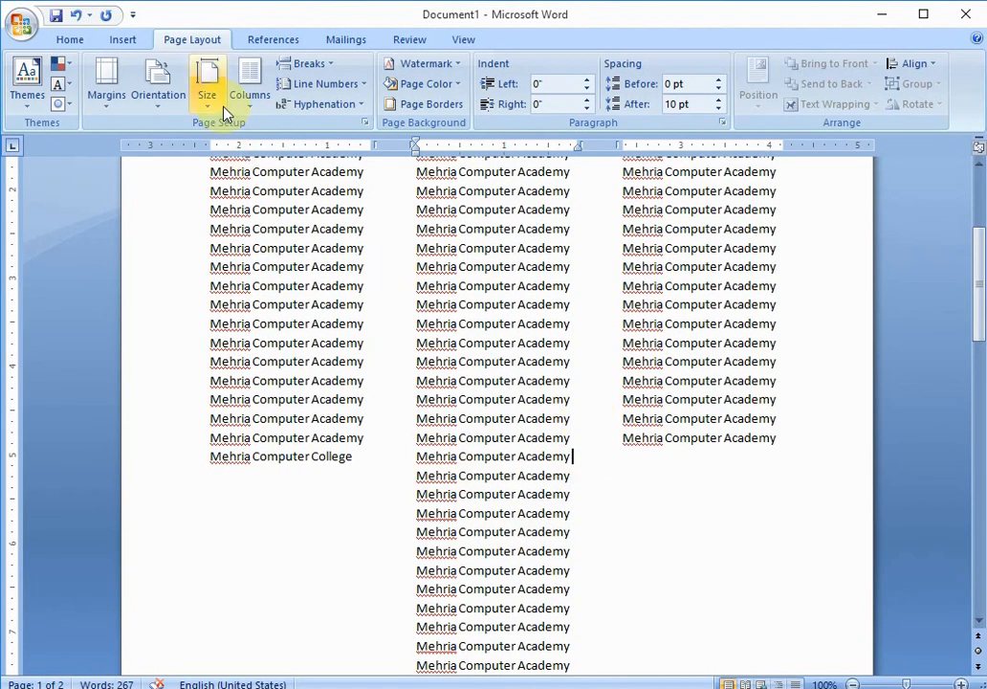
{"action": "left_click", "coordinate": [308, 63]}
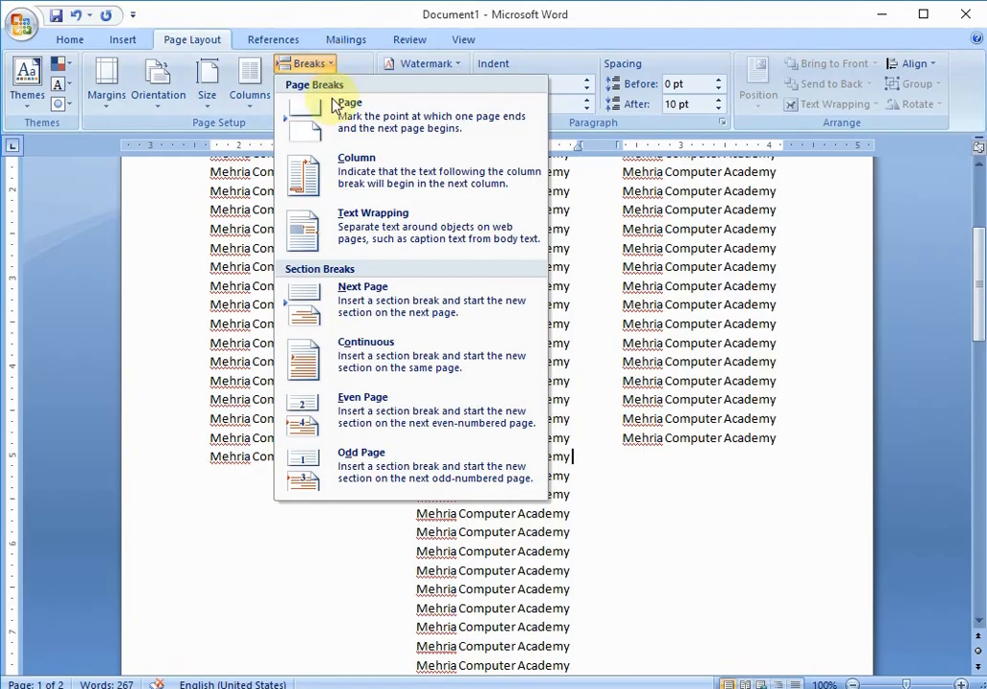
{"action": "left_click", "coordinate": [352, 175]}
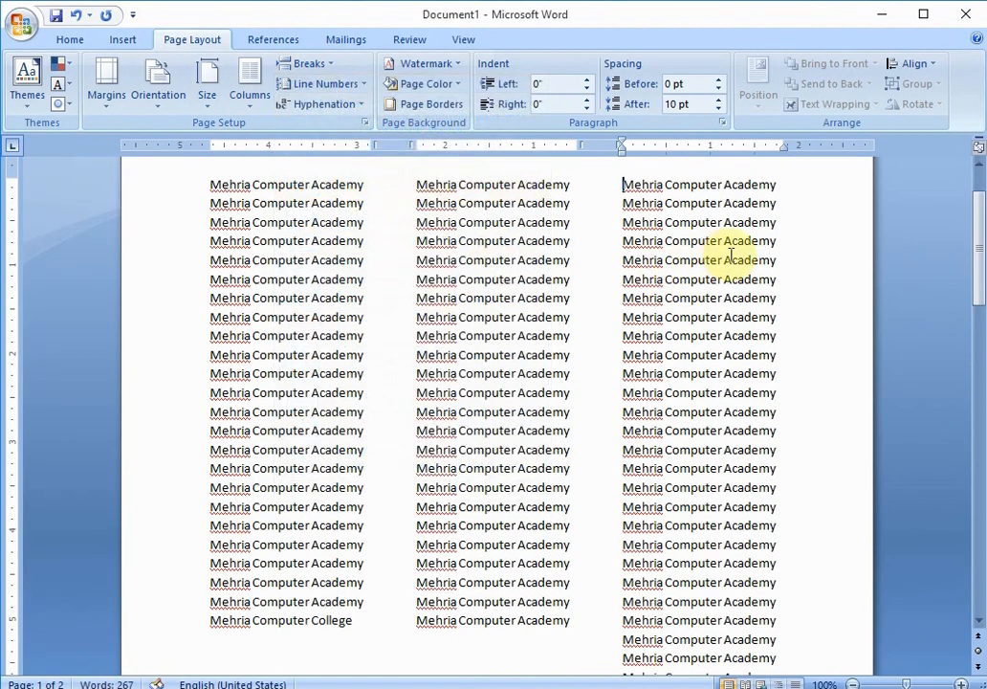
- Insert a column break partway down the third column, pushing the rest onto the next page
{"action": "left_click_drag", "start_coordinate": [979, 223], "coordinate": [979, 273]}
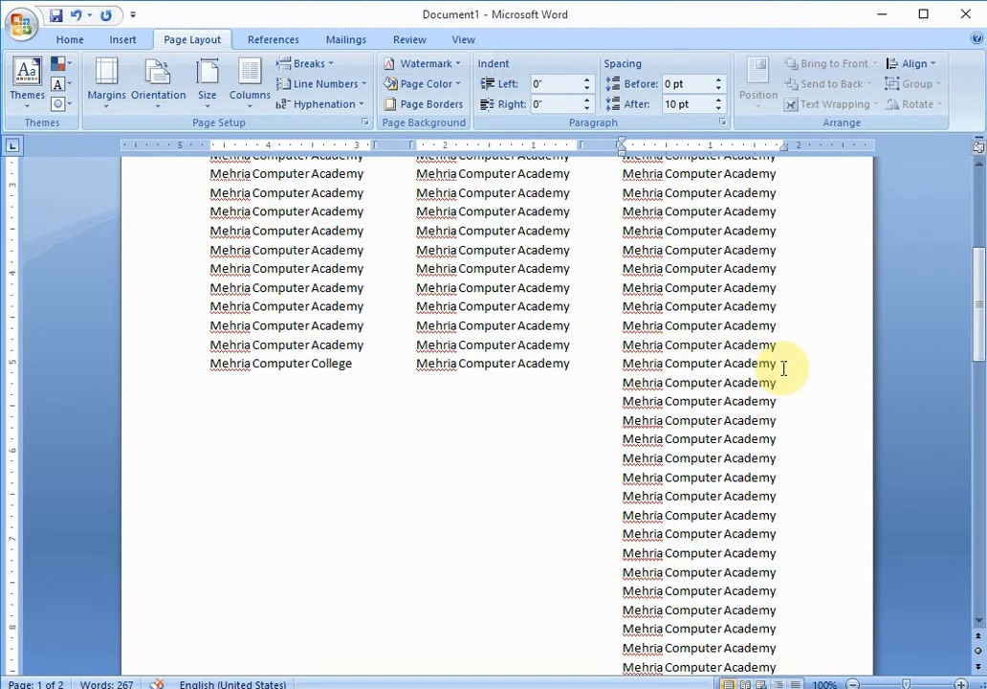
{"action": "left_click", "coordinate": [304, 63]}
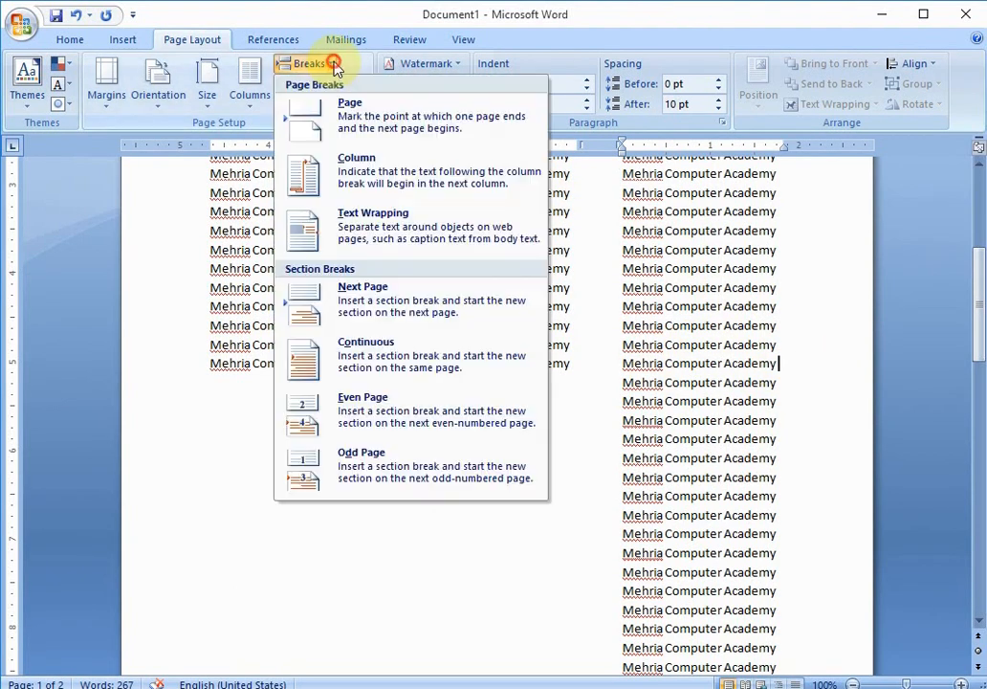
{"action": "left_click", "coordinate": [373, 170]}
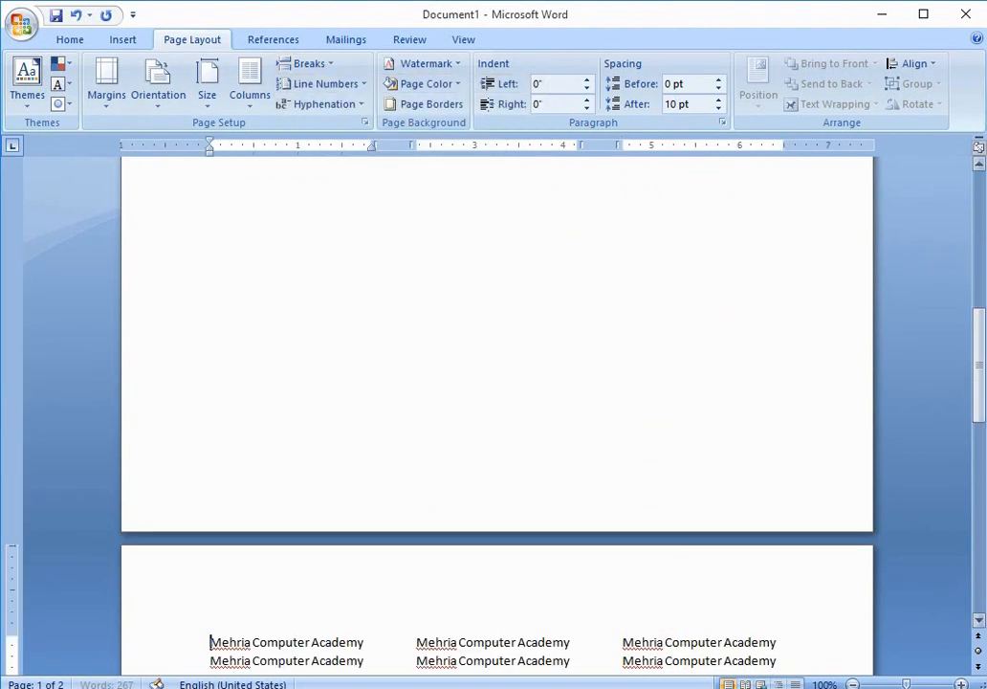
- Undo the column breaks, word replacement, deletion and three-column formatting, back to the single block of text
{"action": "left_click_drag", "start_coordinate": [981, 352], "coordinate": [977, 419]}
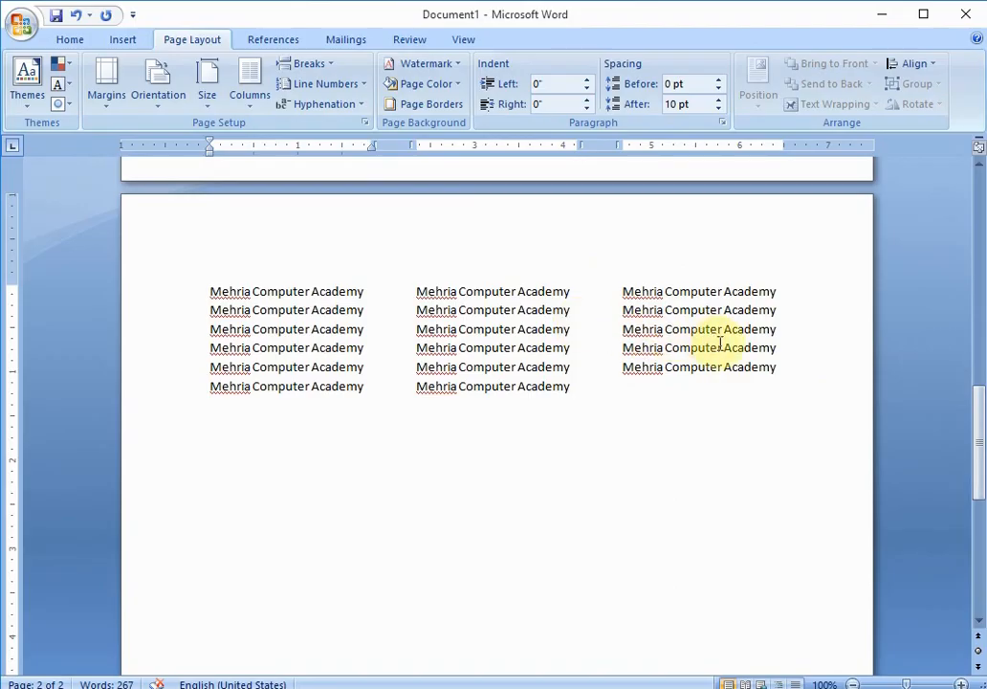
{"action": "left_click_drag", "start_coordinate": [980, 433], "coordinate": [947, 197]}
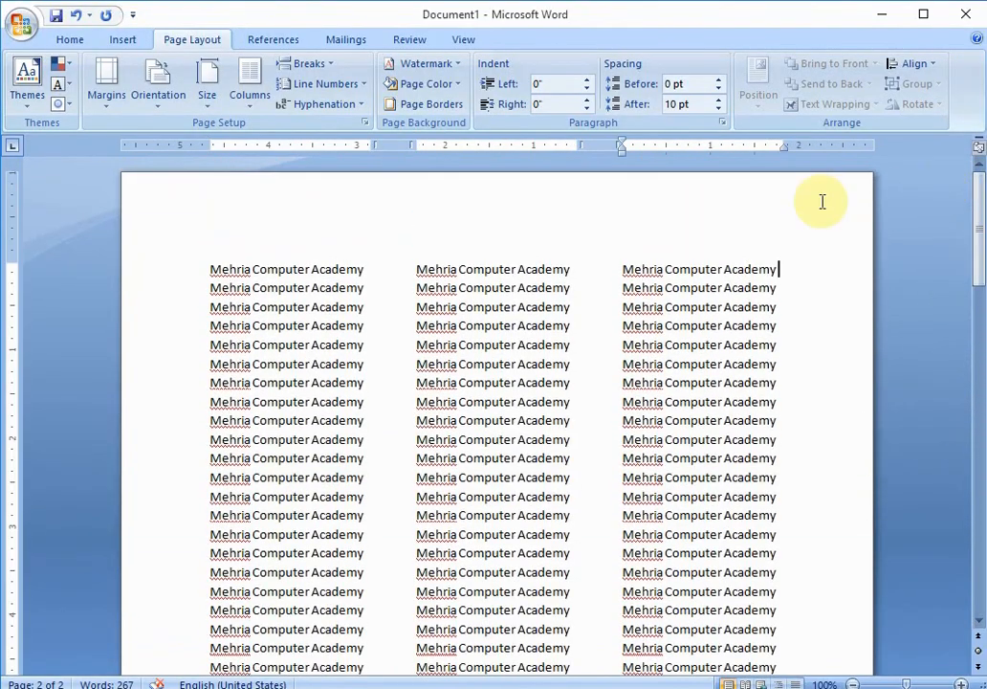
{"action": "left_click", "coordinate": [827, 271]}
{"action": "scroll", "coordinate": [828, 271], "scroll_direction": "down", "scroll_amount": 1}
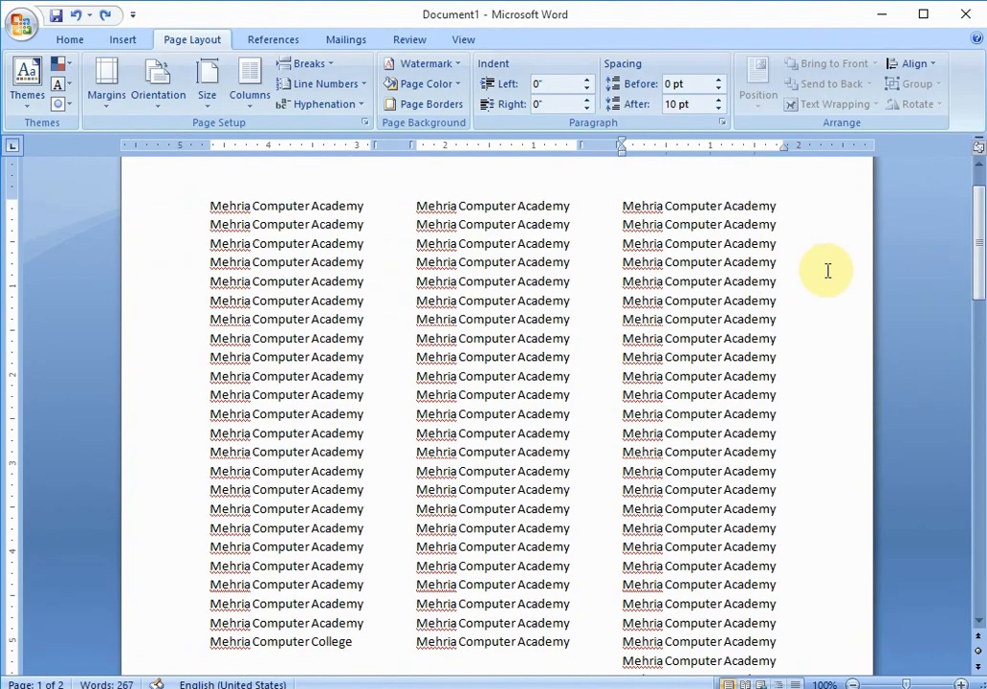
{"action": "key", "text": "ctrl+z"}
{"action": "key", "text": "ctrl+z"}
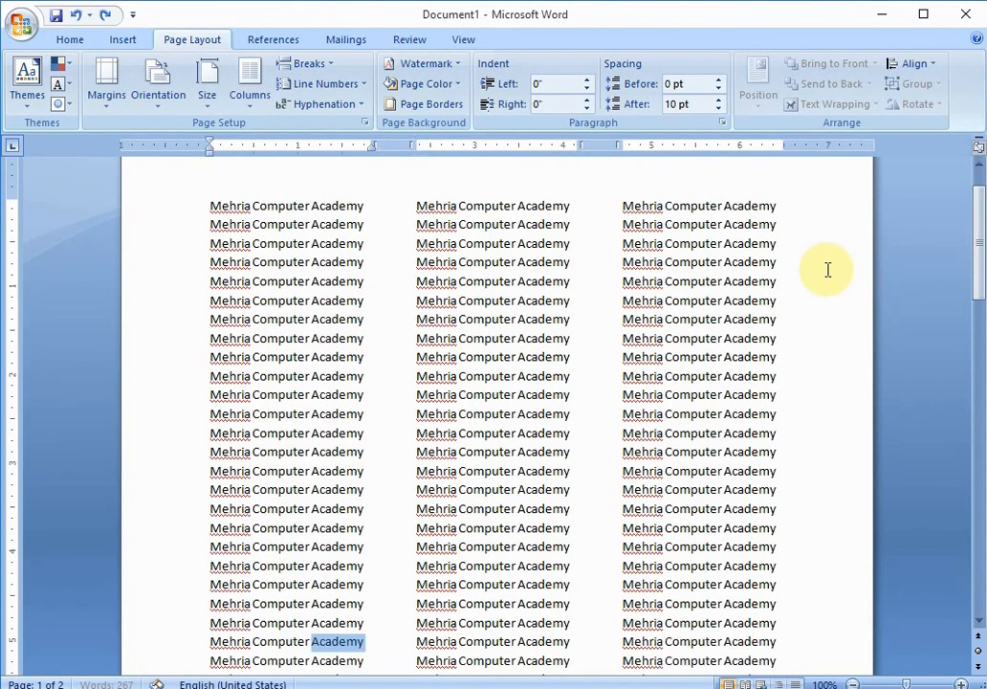
{"action": "key", "text": "ctrl+z"}
{"action": "key", "text": "ctrl+z"}
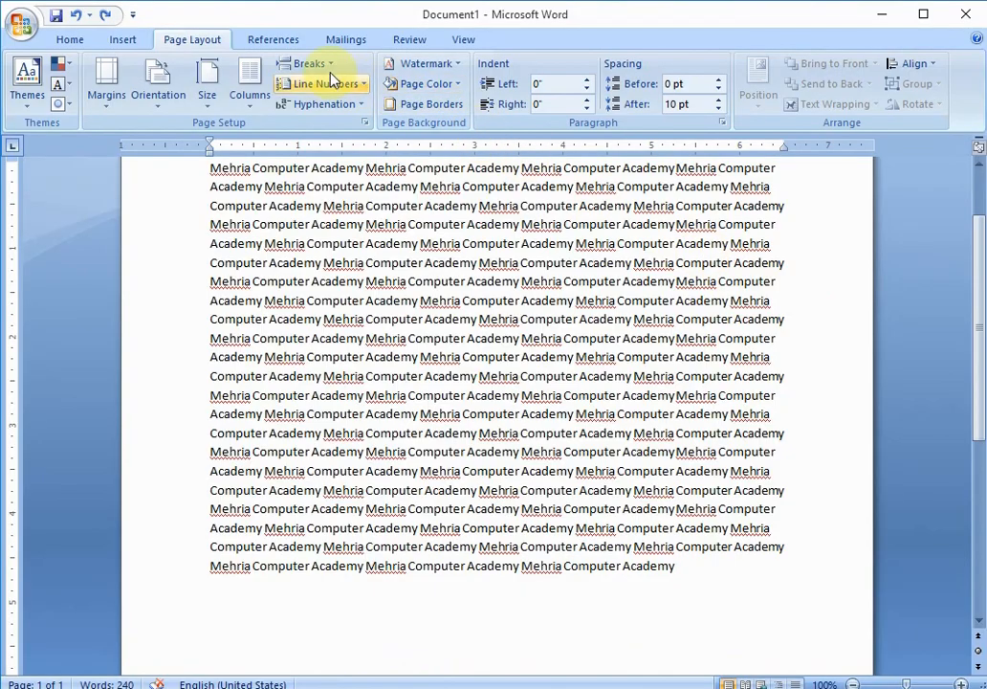
{"action": "left_click", "coordinate": [326, 63]}
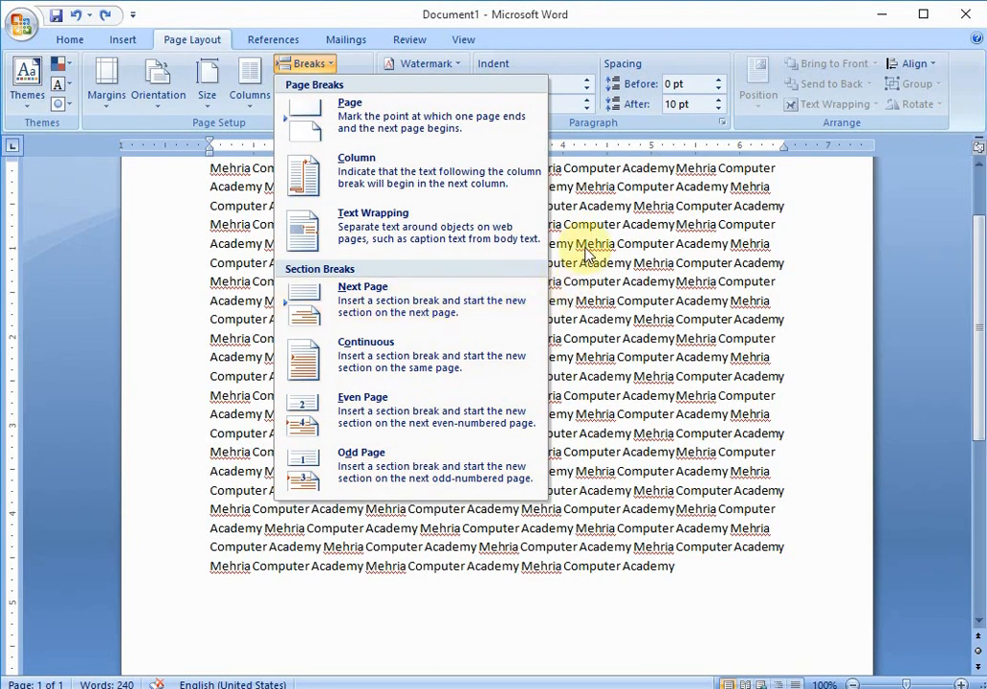
{"action": "left_click", "coordinate": [328, 66]}
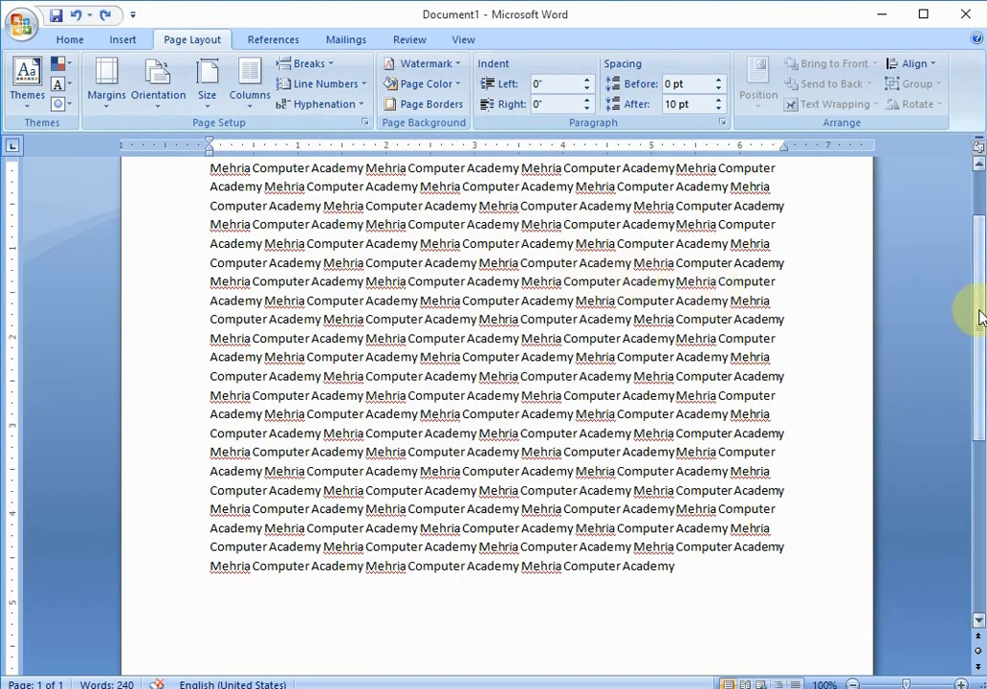
{"action": "left_click_drag", "start_coordinate": [979, 312], "coordinate": [975, 239]}
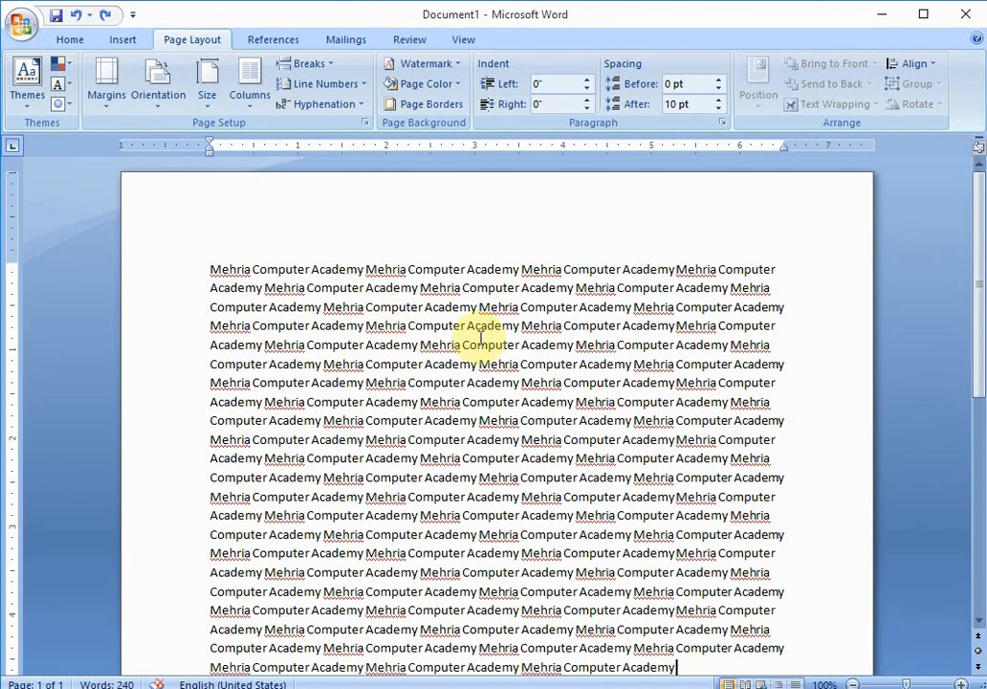